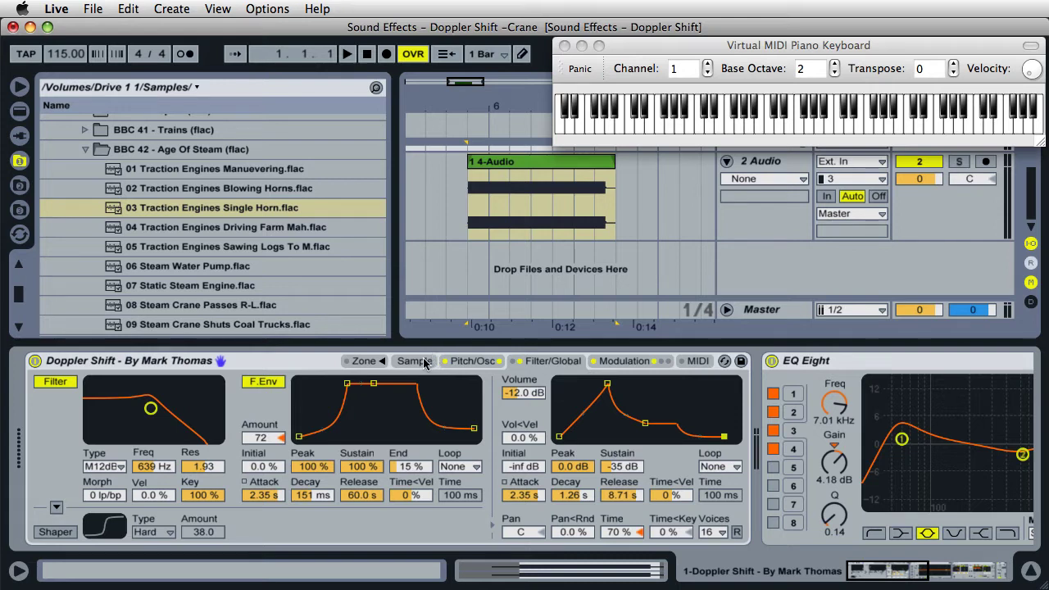
# Step: Browse the Sample and Pitch/Osc pages, bring up the virtual keyboard, then return to Filter/Global
pyautogui.click(430, 362)
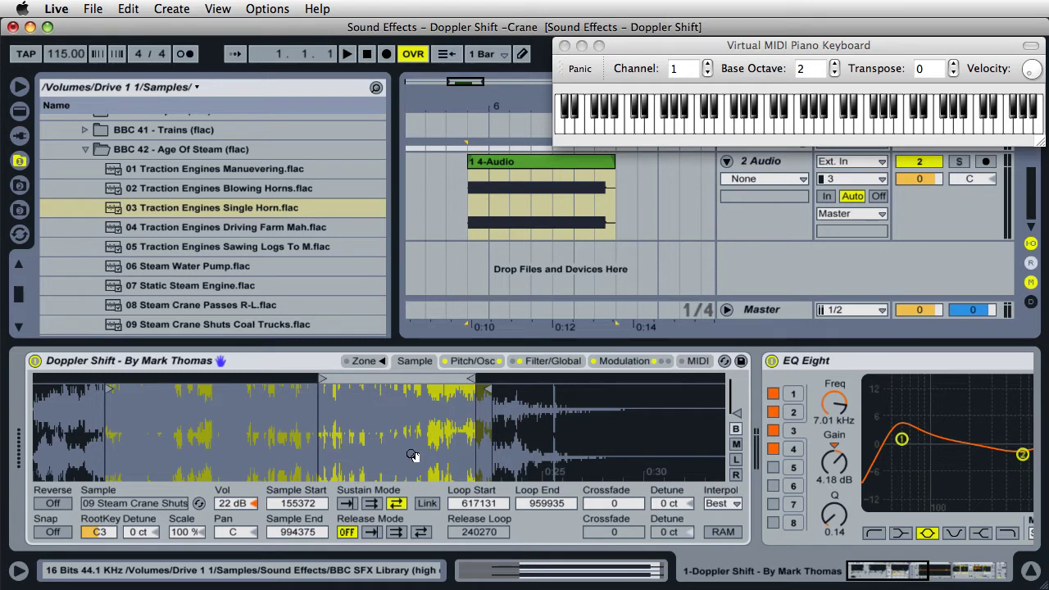
pyautogui.click(471, 361)
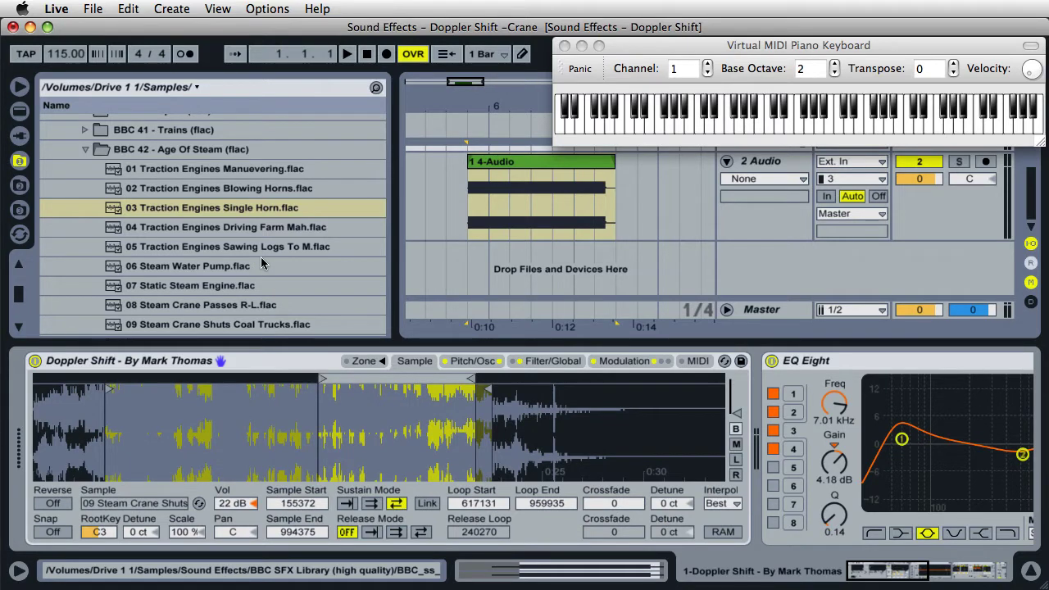
pyautogui.click(807, 49)
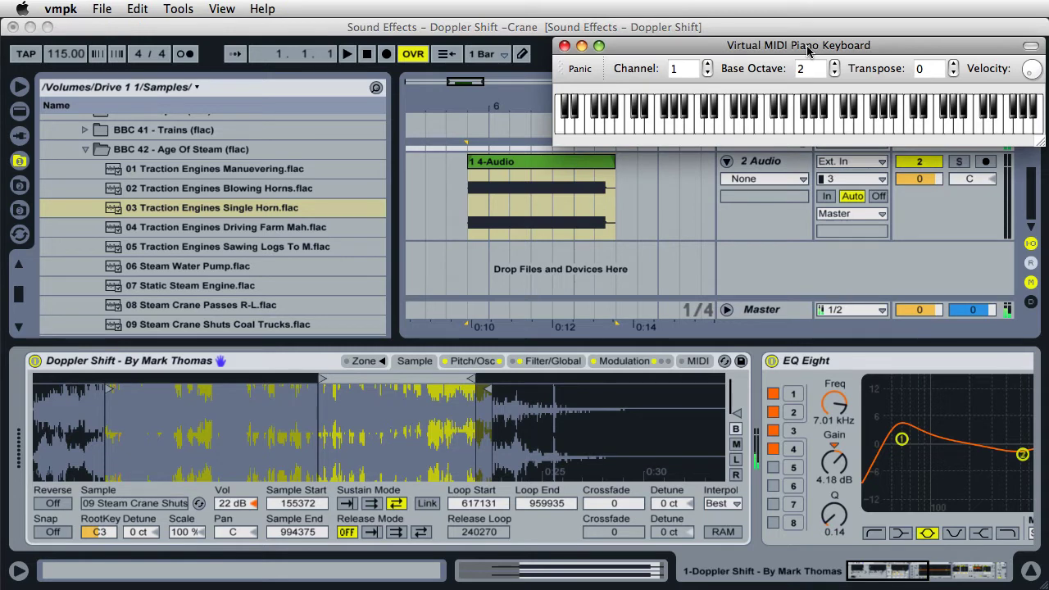
pyautogui.click(565, 366)
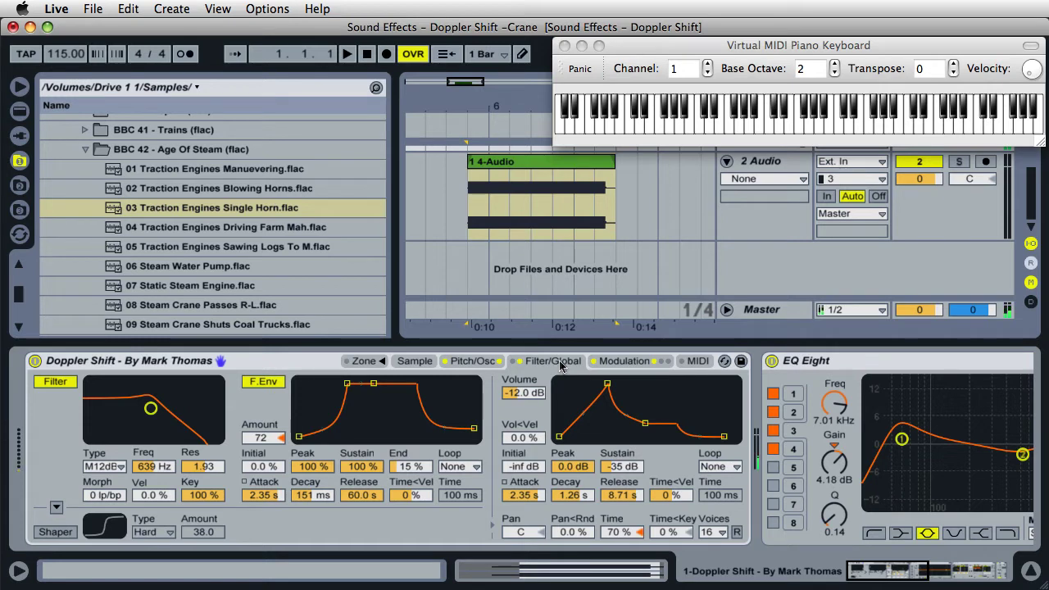
# Step: Set the amp release to 7.18 s and show the 09 Steam Crane Shuts waveform
pyautogui.moveTo(724, 436)
pyautogui.mouseDown()
pyautogui.moveTo(713, 441)
pyautogui.moveTo(725, 441)
pyautogui.mouseUp()
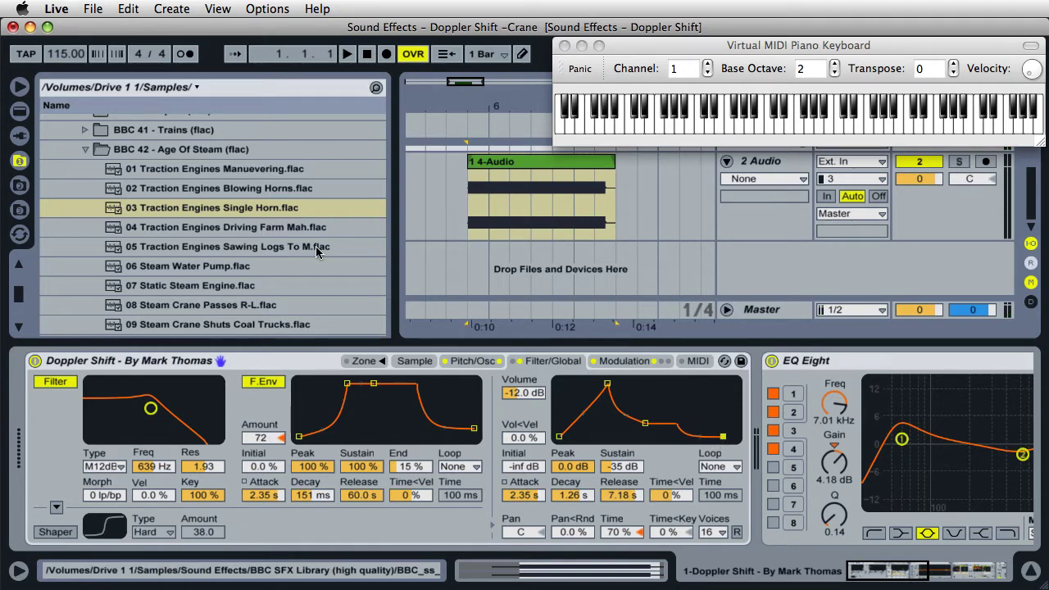
pyautogui.click(410, 362)
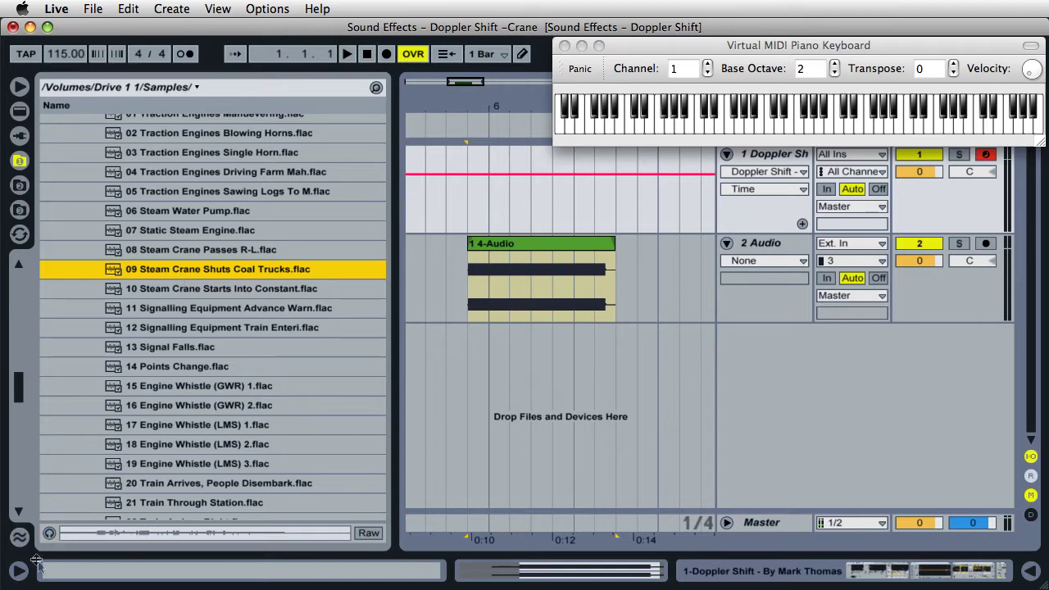
pyautogui.click(1031, 570)
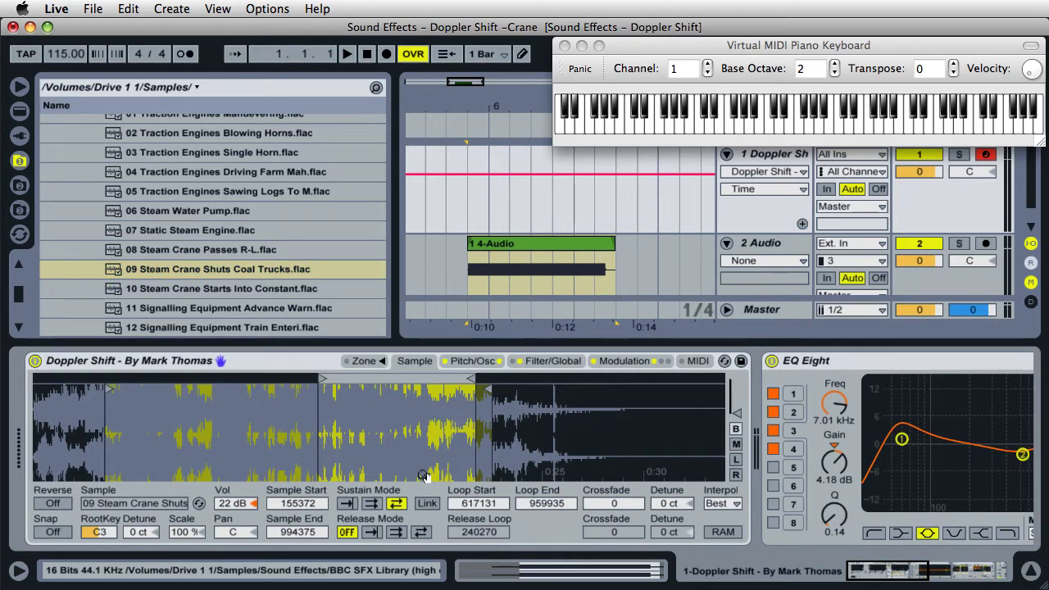
# Step: Load the 1 4-Audio clip's 5.4.1–7.3.1 range into the sampler
pyautogui.click(518, 267)
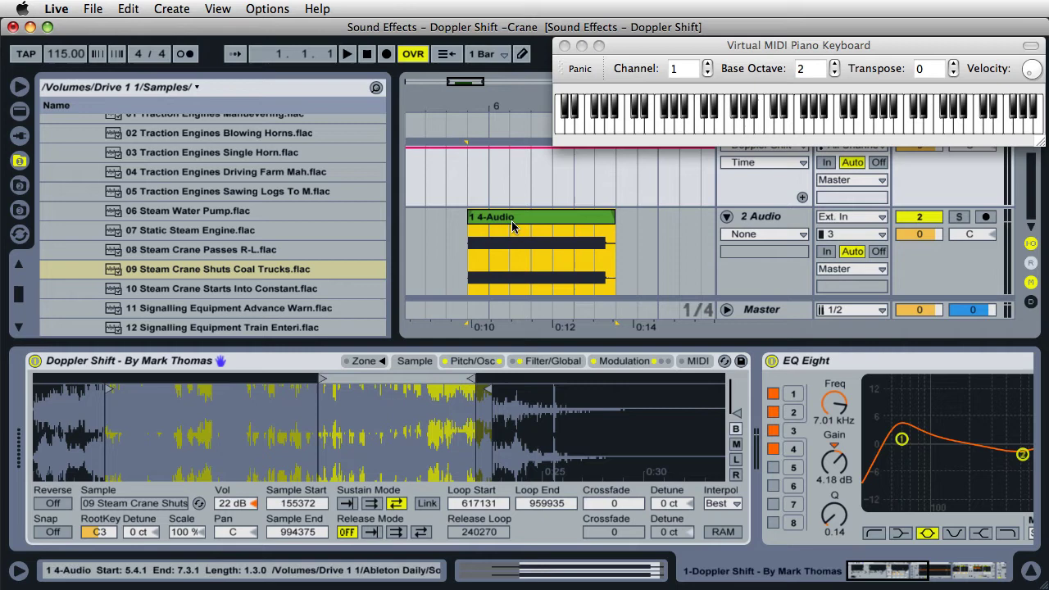
pyautogui.click(512, 227)
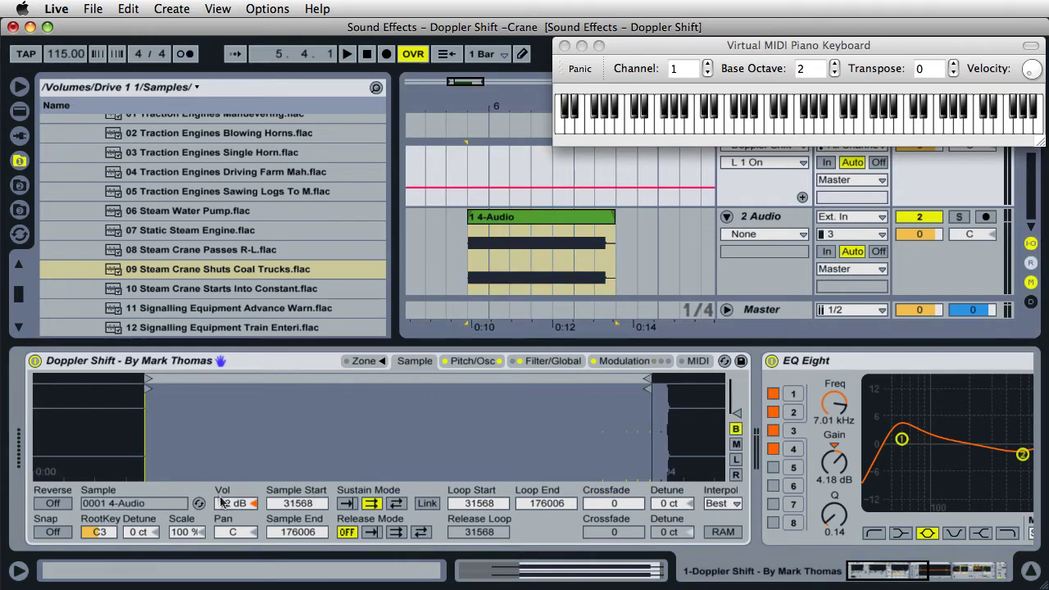
pyautogui.moveTo(236, 503); pyautogui.dragTo(236, 506)
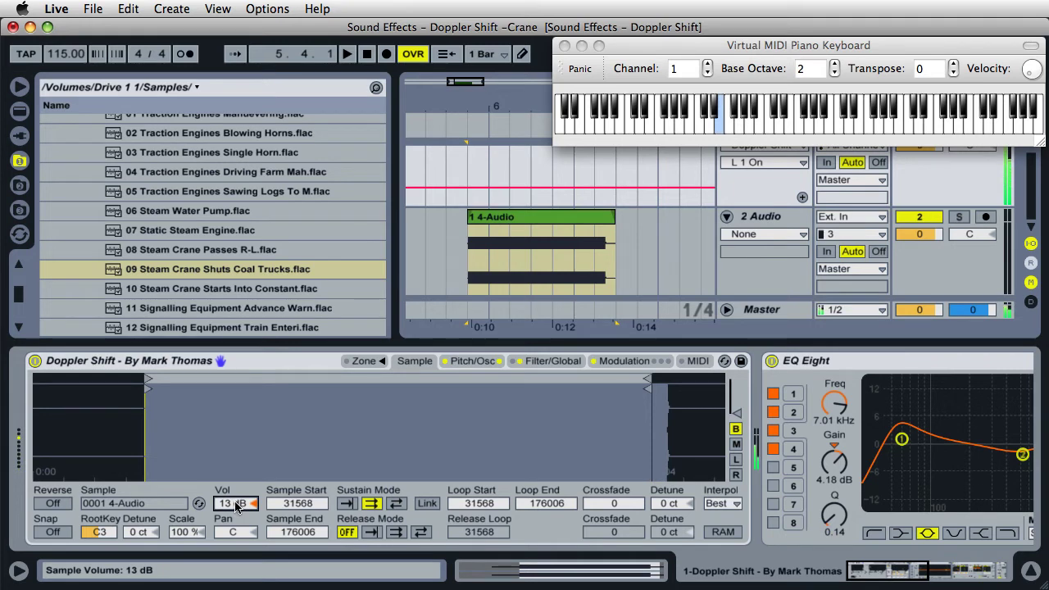
# Step: Switch off the oscillator, pitch envelope, filter and aux envelope
pyautogui.click(476, 362)
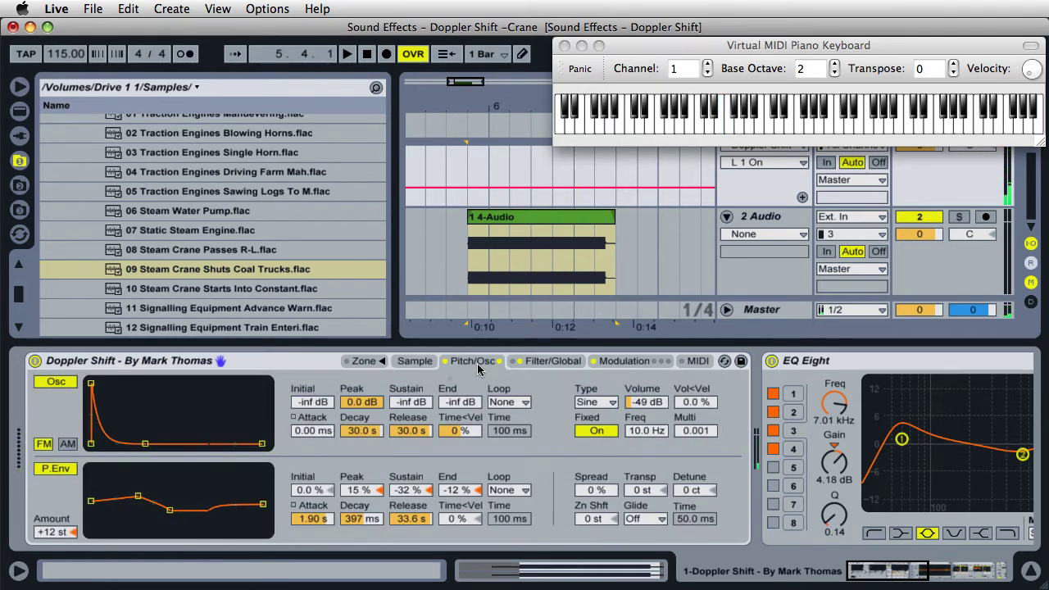
pyautogui.click(55, 382)
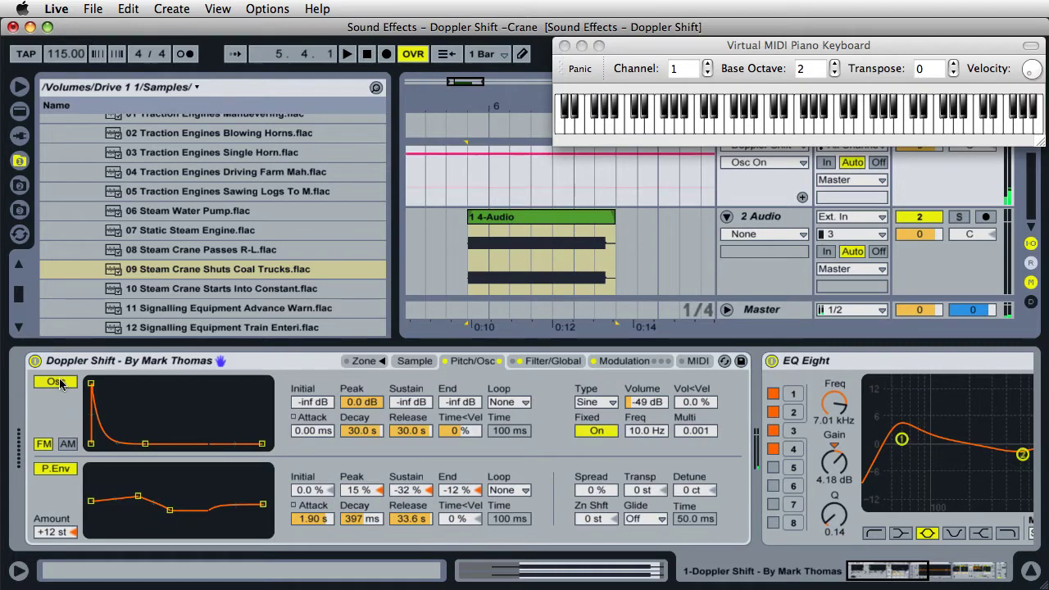
pyautogui.click(55, 467)
pyautogui.click(551, 361)
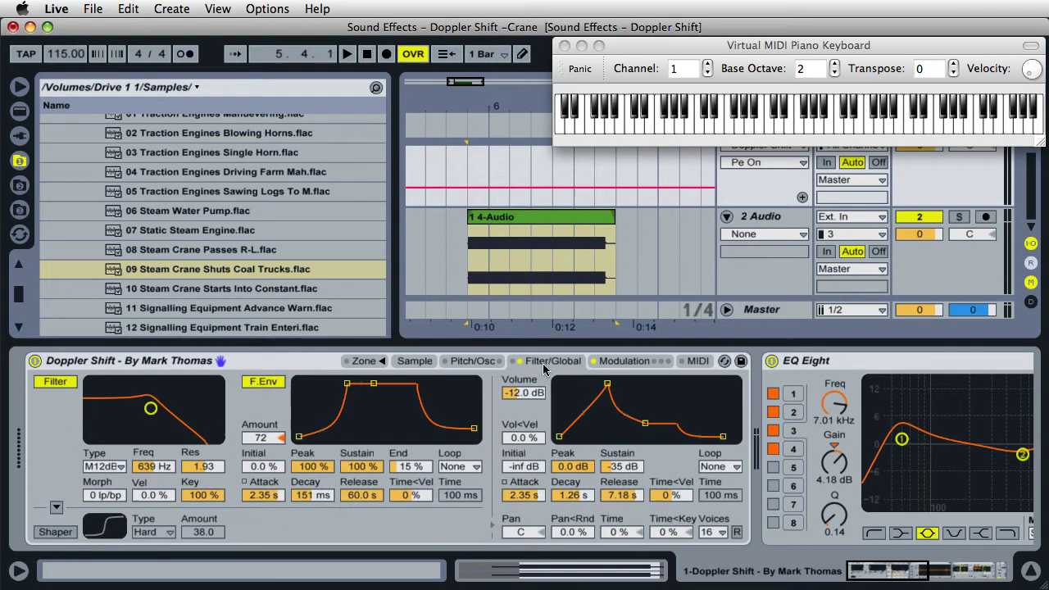
pyautogui.click(55, 381)
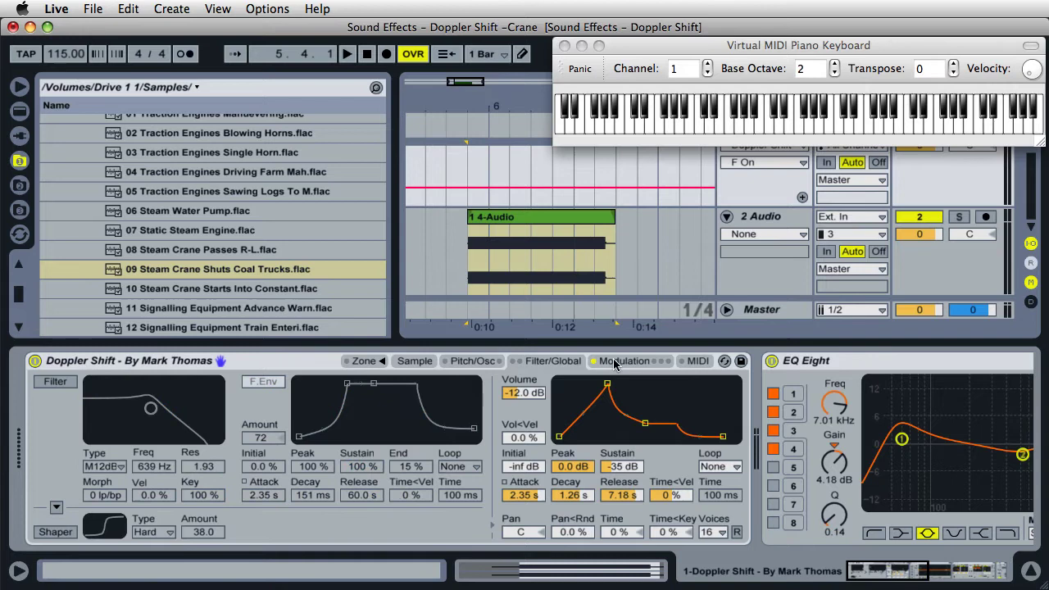
pyautogui.click(617, 363)
pyautogui.click(55, 381)
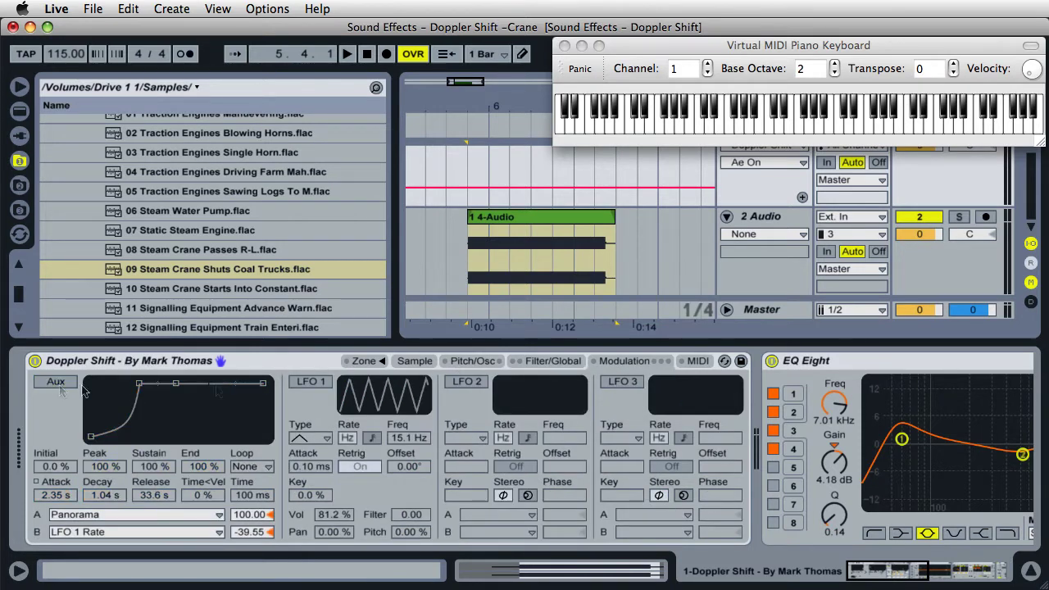
# Step: Review the Filter/Global, Pitch/Osc and Sample pages, ending on Modulation
pyautogui.click(542, 366)
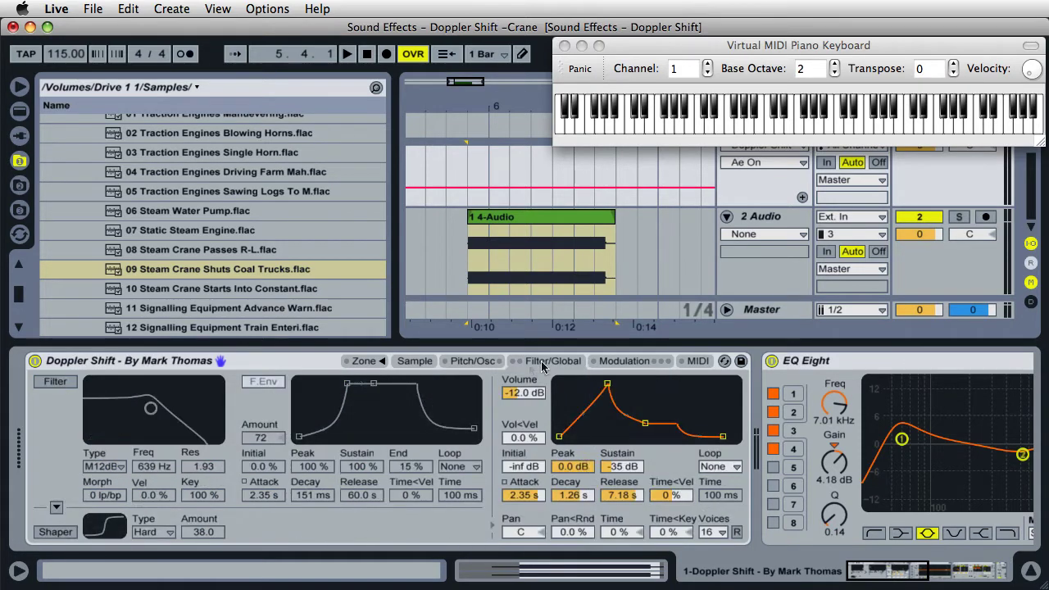
pyautogui.click(474, 364)
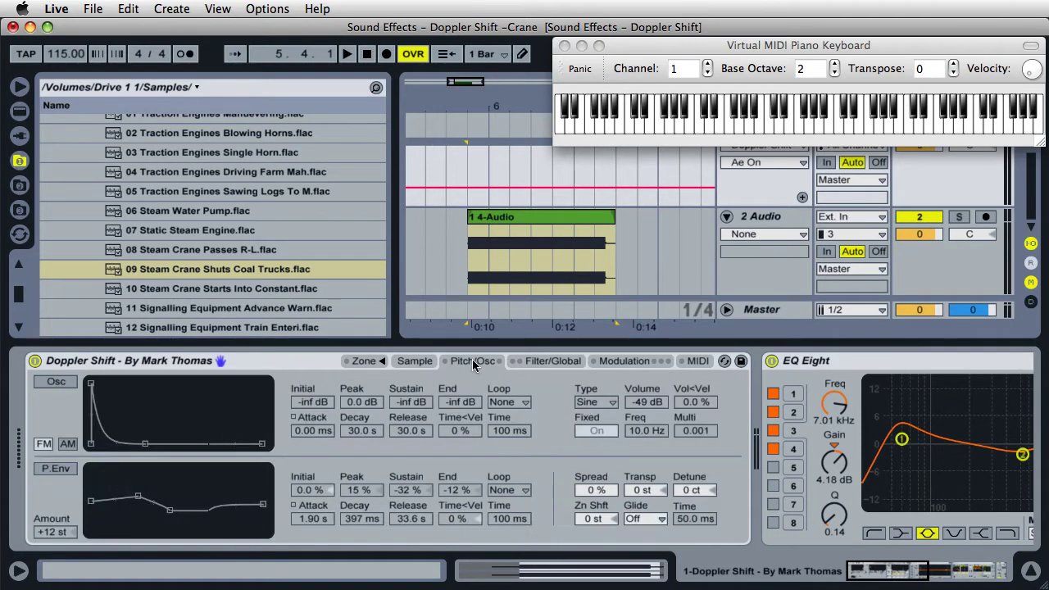
pyautogui.click(414, 360)
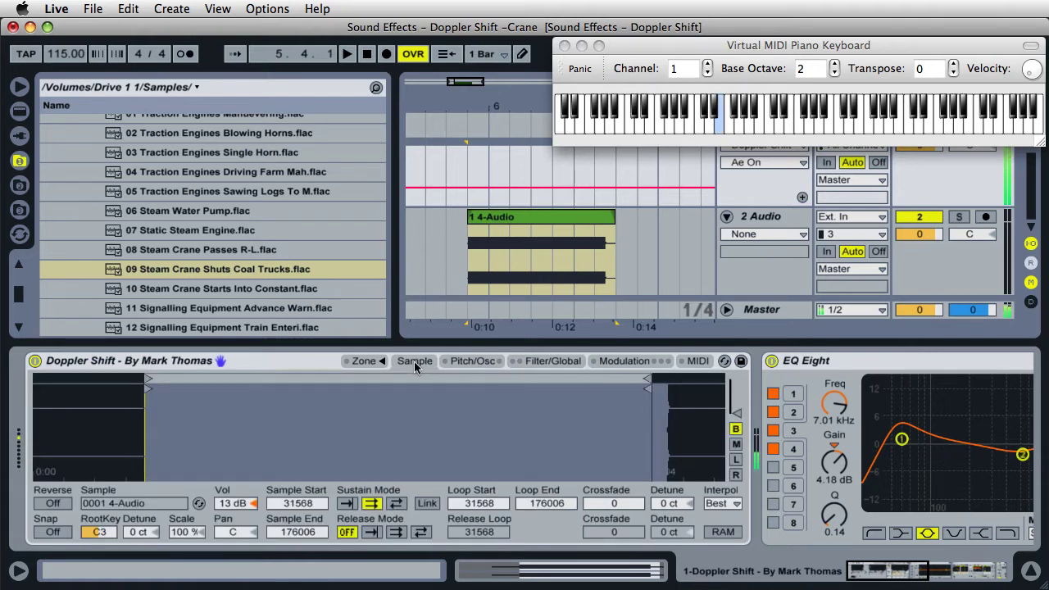
pyautogui.click(619, 361)
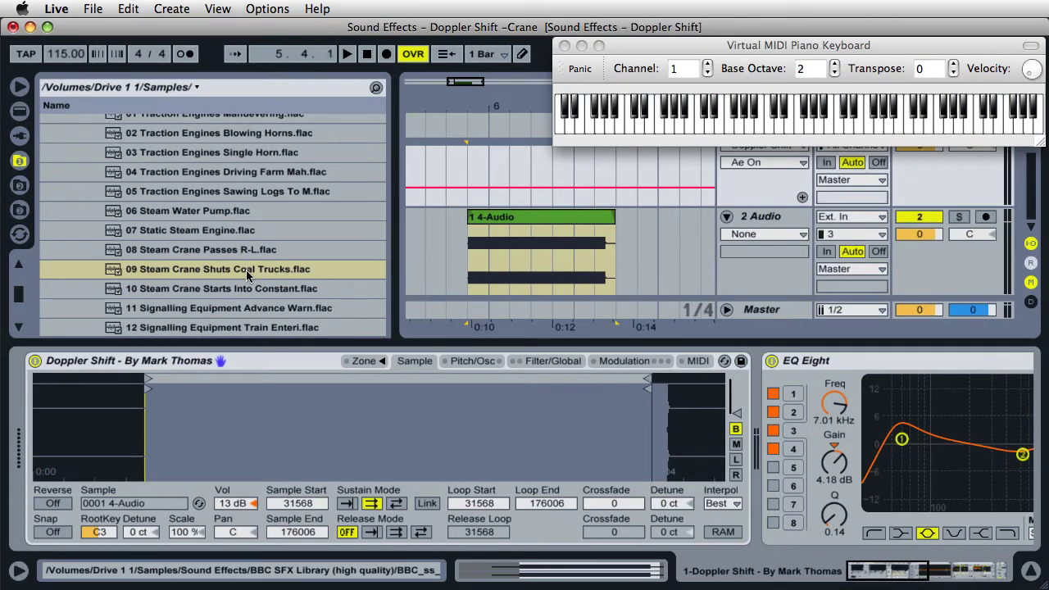
# Step: Select 03 Traction Engines Single Horn in the browser and reveal the sampler devices
pyautogui.click(248, 270)
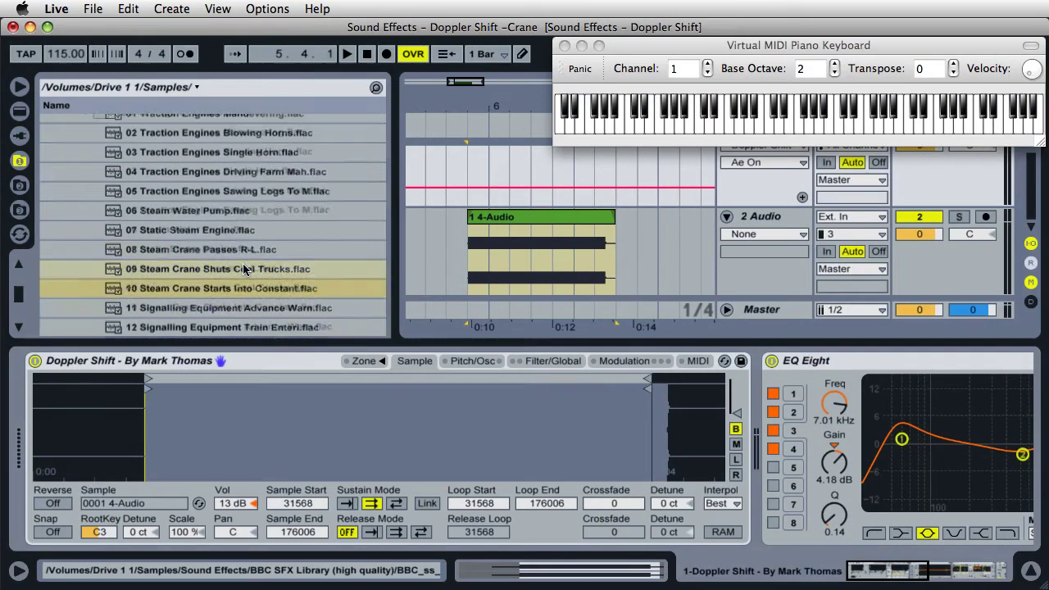
pyautogui.scroll(3, 246, 274)
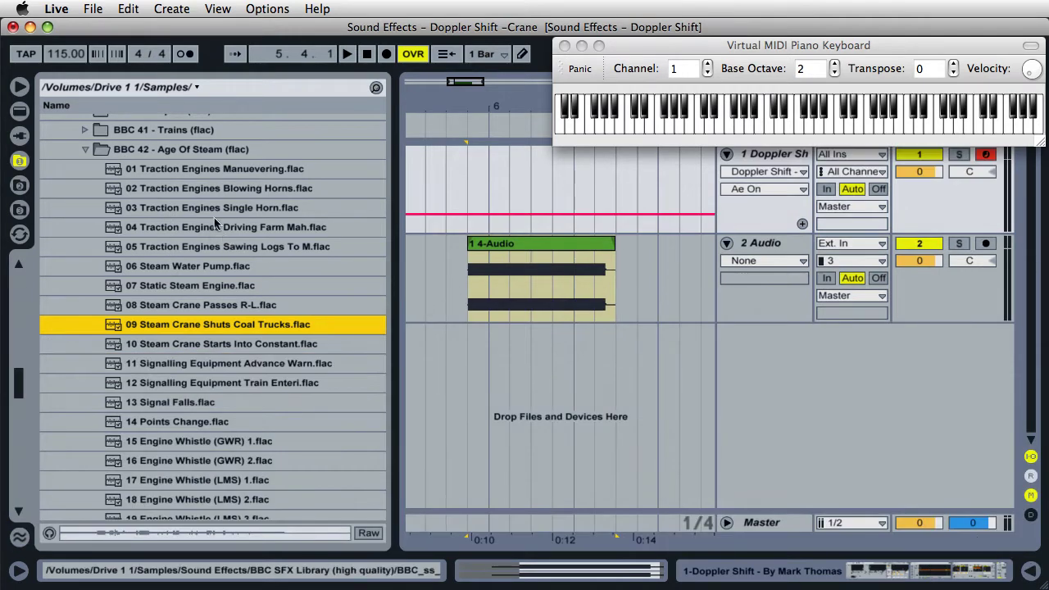
pyautogui.click(210, 209)
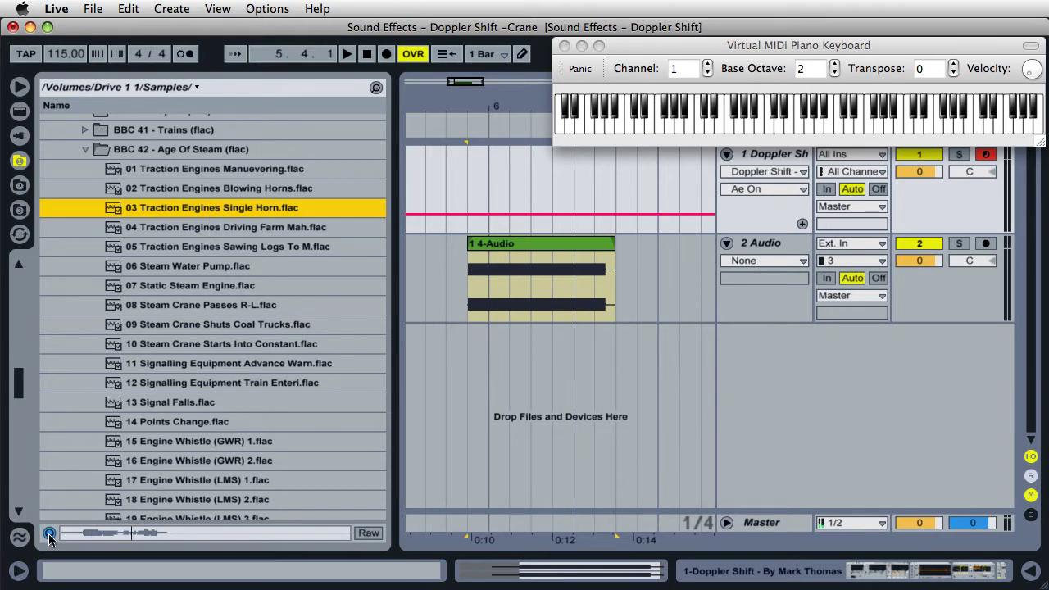
pyautogui.press('super+alt+l')
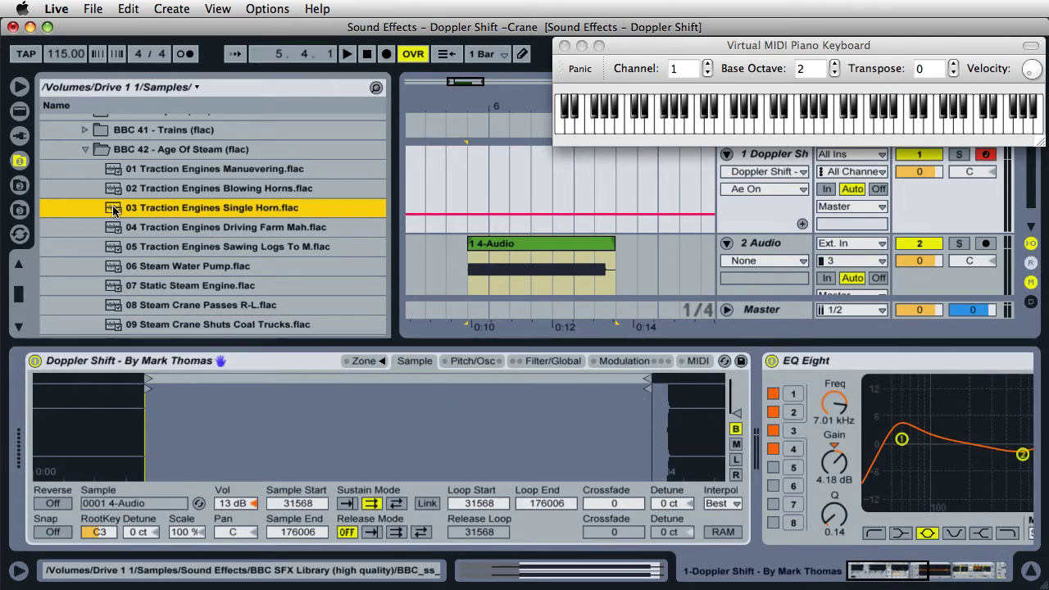
# Step: Load the Traction Engines Single Horn sample and switch the filter back on
pyautogui.moveTo(318, 434); pyautogui.dragTo(318, 433)
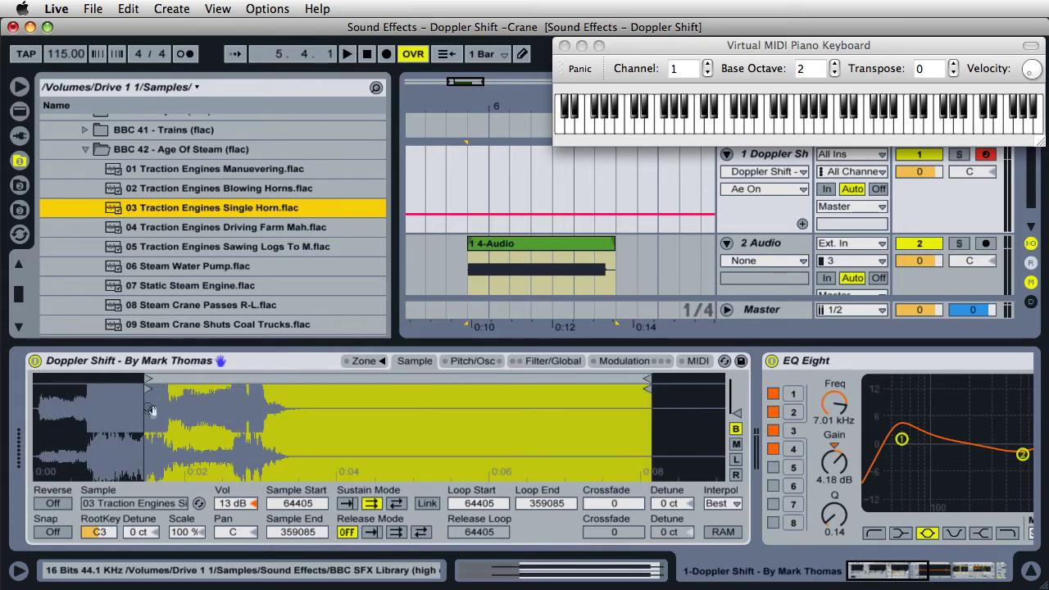
pyautogui.click(476, 362)
pyautogui.click(539, 362)
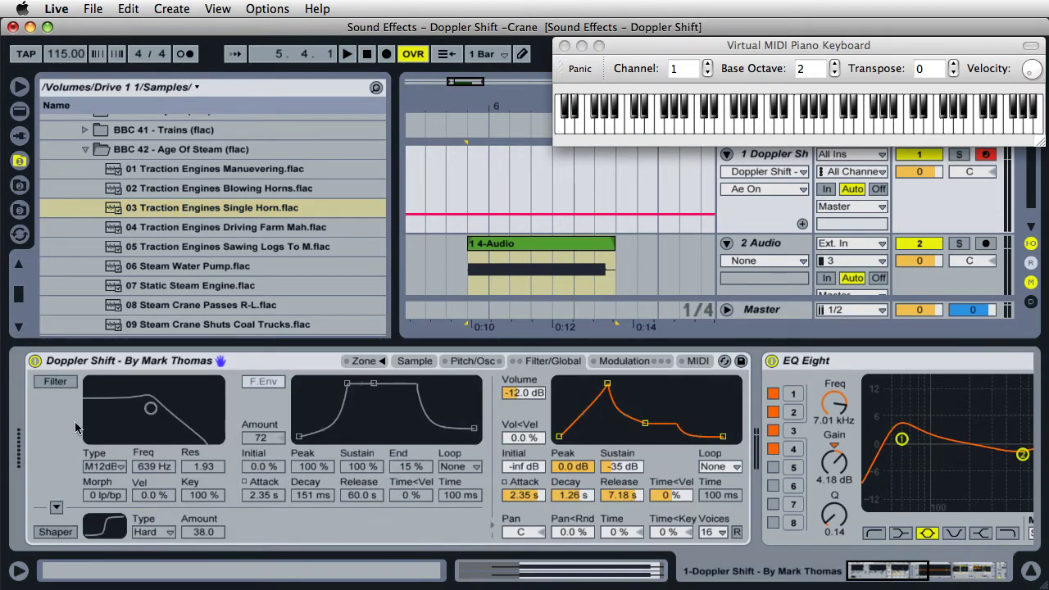
pyautogui.click(59, 383)
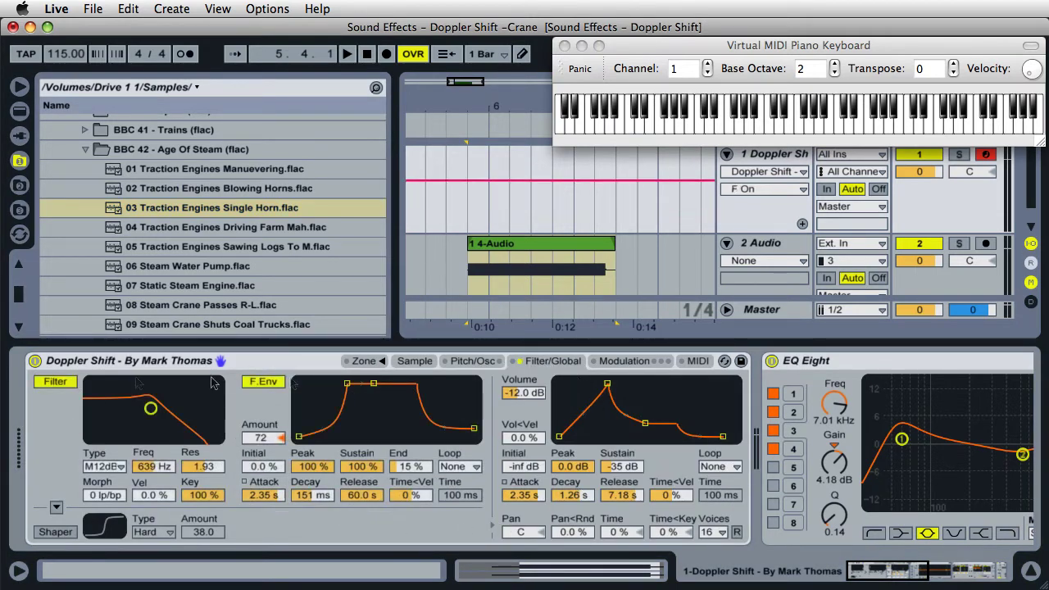
# Step: Turn on the oscillator, pitch envelope, aux envelope and LFO 1
pyautogui.click(473, 361)
pyautogui.click(55, 384)
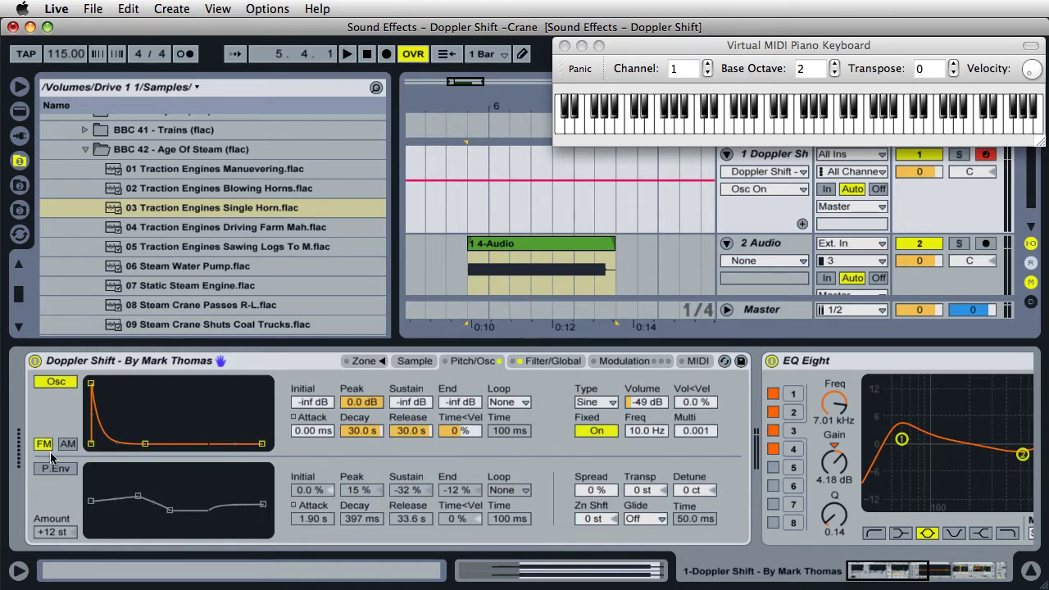
pyautogui.click(54, 469)
pyautogui.click(607, 369)
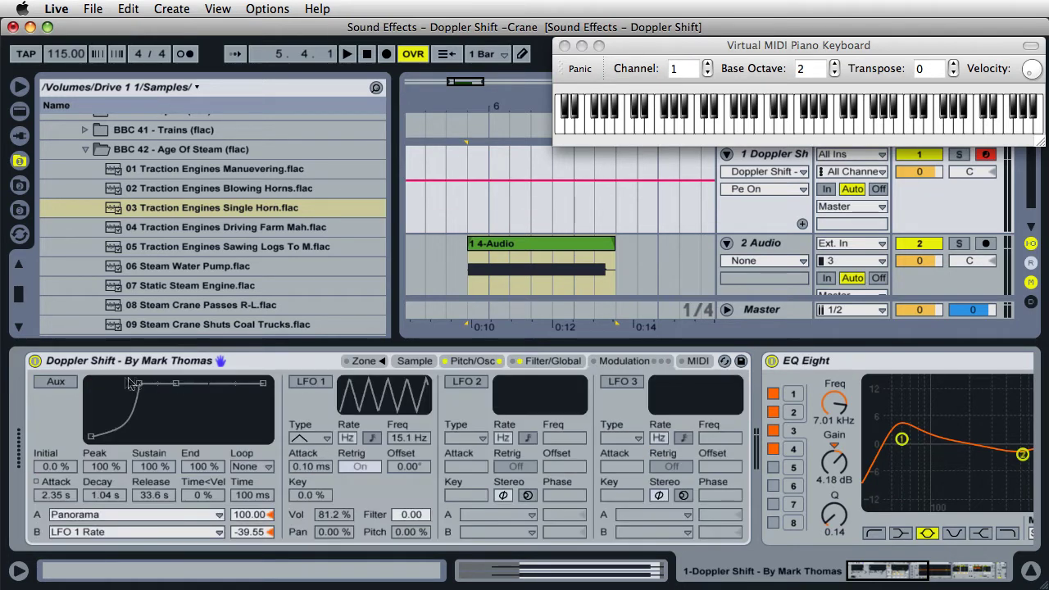
pyautogui.click(55, 382)
pyautogui.click(312, 384)
# Step: Move the loop region earlier in the horn sample
pyautogui.click(415, 361)
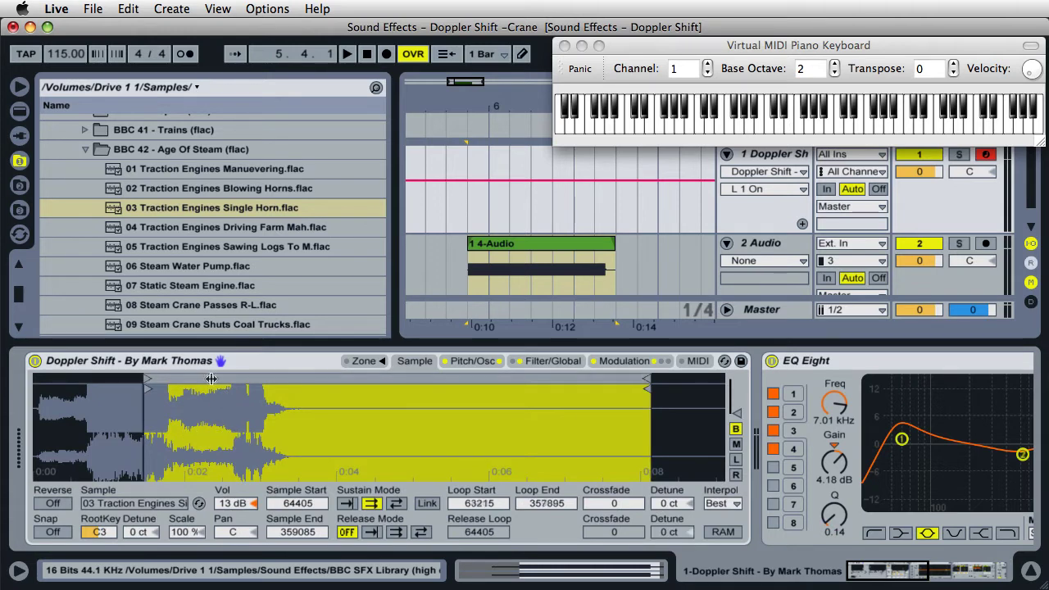
pyautogui.moveTo(214, 379); pyautogui.dragTo(147, 379)
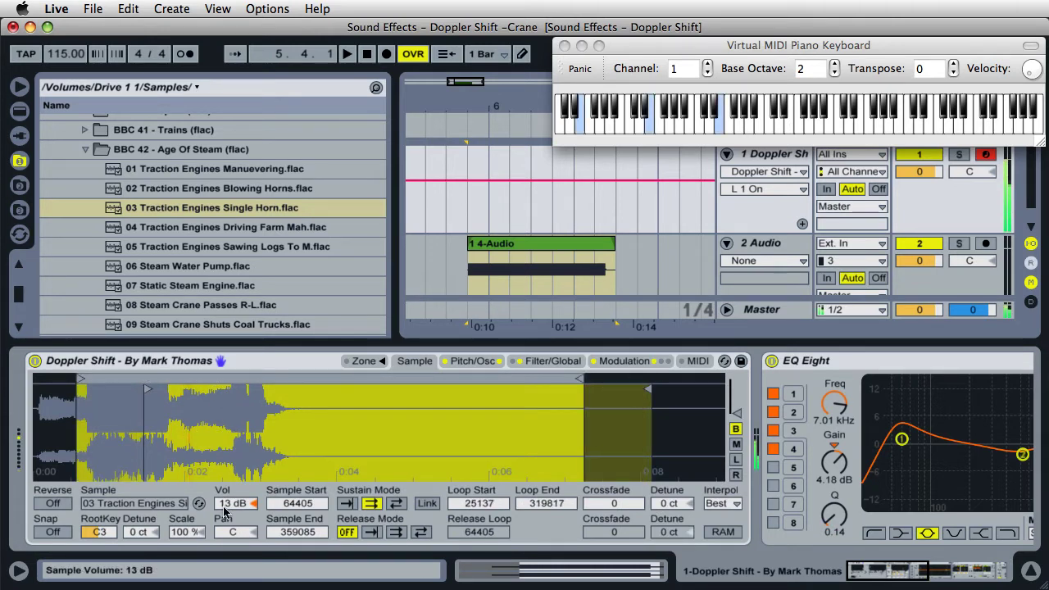
pyautogui.click(553, 360)
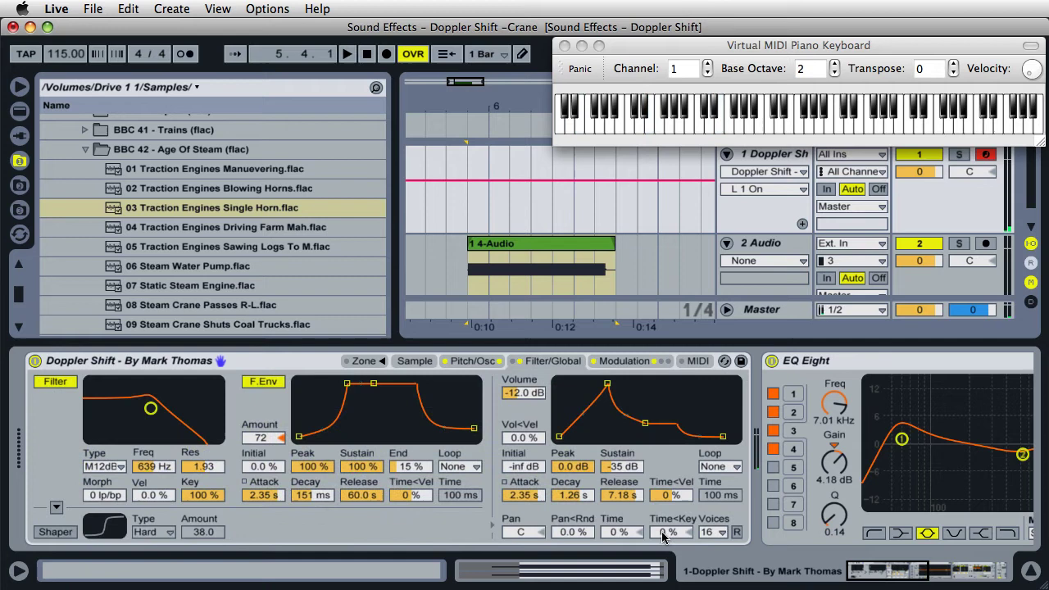
# Step: Enter 70 in the Filter/Global Time field so envelopes scale by 70%
pyautogui.click(627, 533)
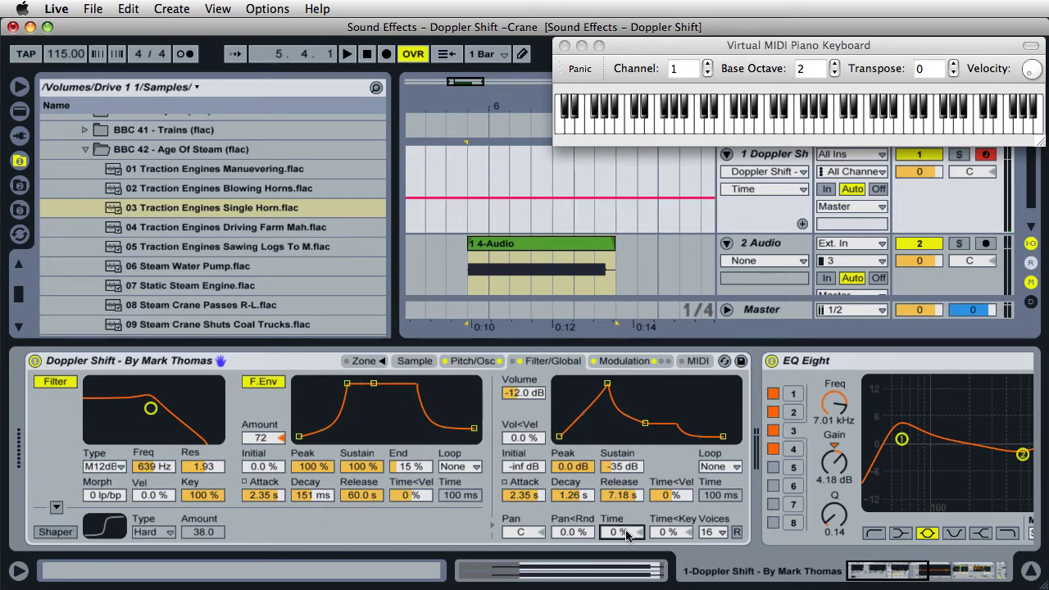
pyautogui.write('70')
pyautogui.press('Return')
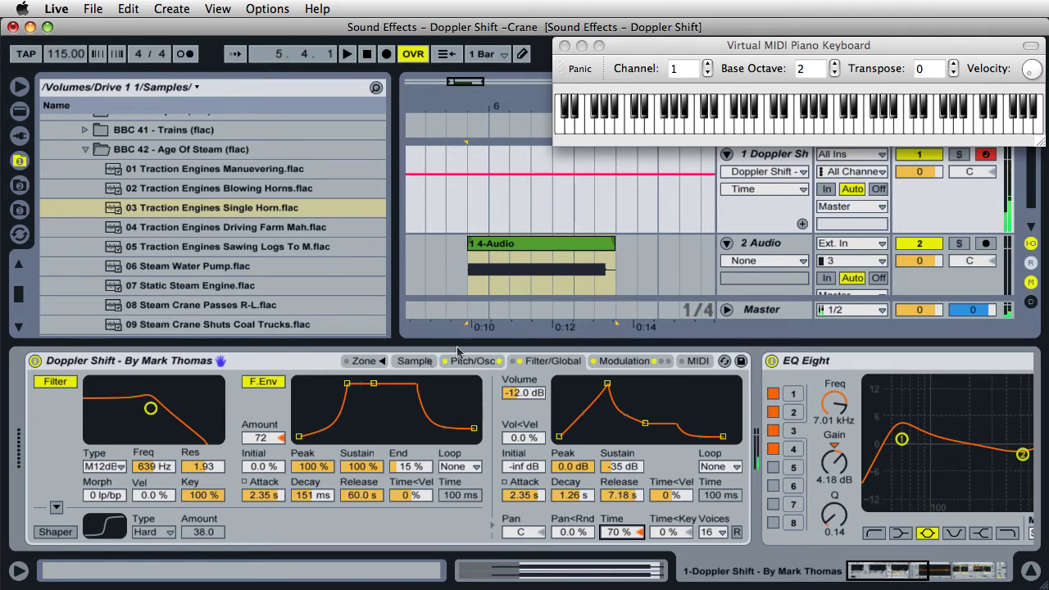
# Step: Shrink the loop to a short region and trim the sample end just past it
pyautogui.click(415, 367)
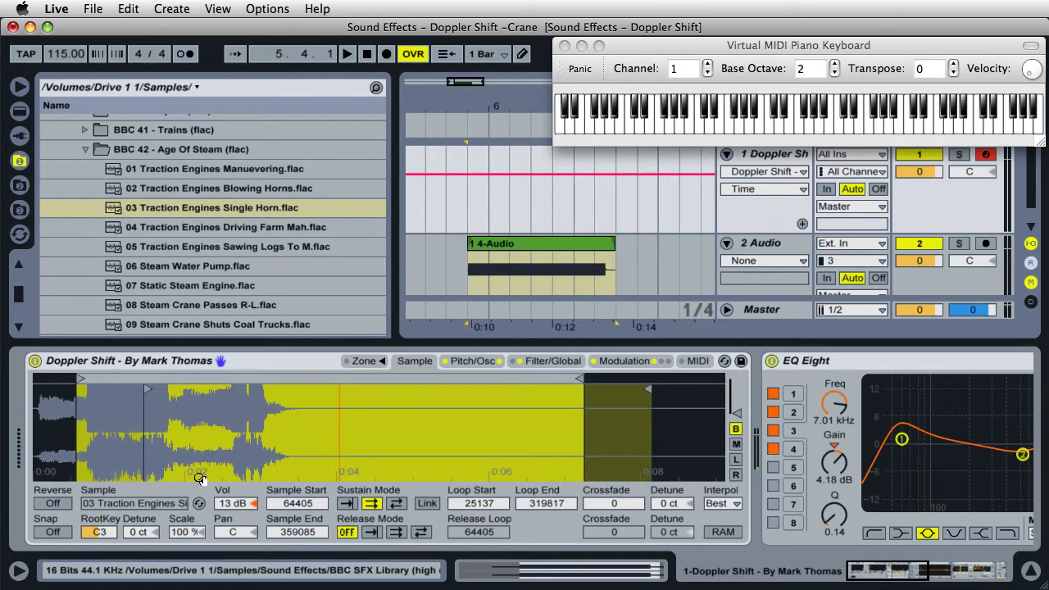
pyautogui.moveTo(81, 381); pyautogui.dragTo(135, 380)
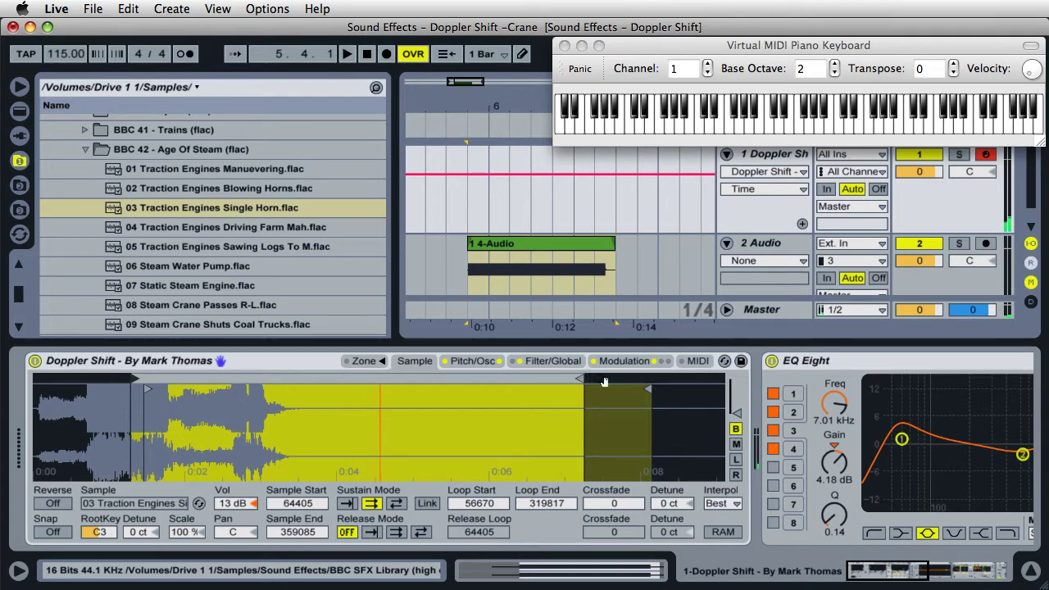
pyautogui.moveTo(582, 380)
pyautogui.mouseDown()
pyautogui.moveTo(276, 397)
pyautogui.moveTo(216, 420)
pyautogui.moveTo(201, 410)
pyautogui.mouseUp()
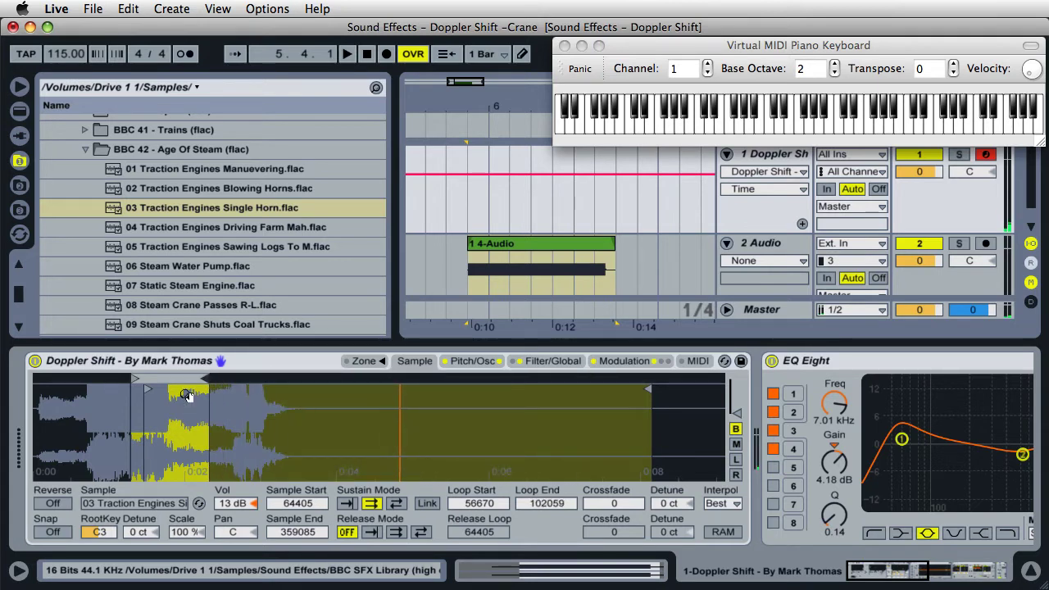
pyautogui.moveTo(162, 380); pyautogui.dragTo(248, 383)
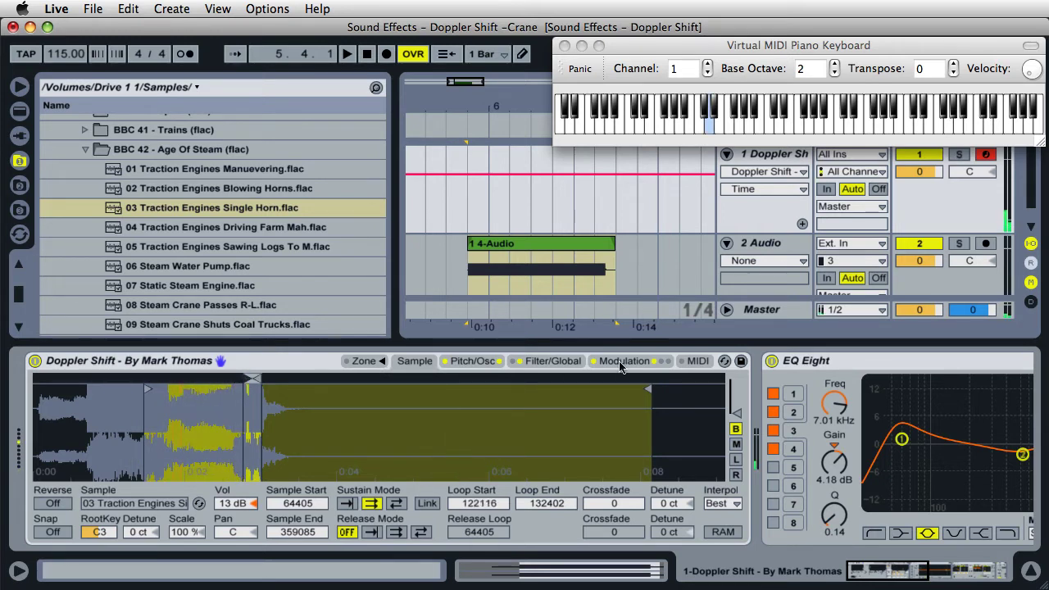
pyautogui.moveTo(646, 388); pyautogui.dragTo(274, 410)
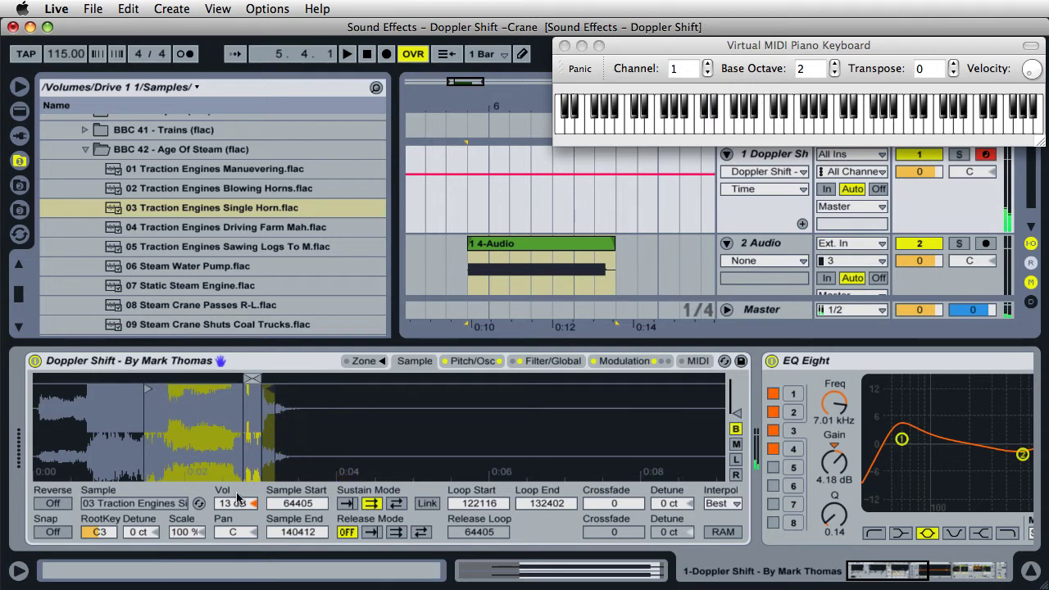
# Step: Raise sample volume to 19 dB and settle the loop at 79874–132402
pyautogui.moveTo(237, 497); pyautogui.dragTo(240, 497)
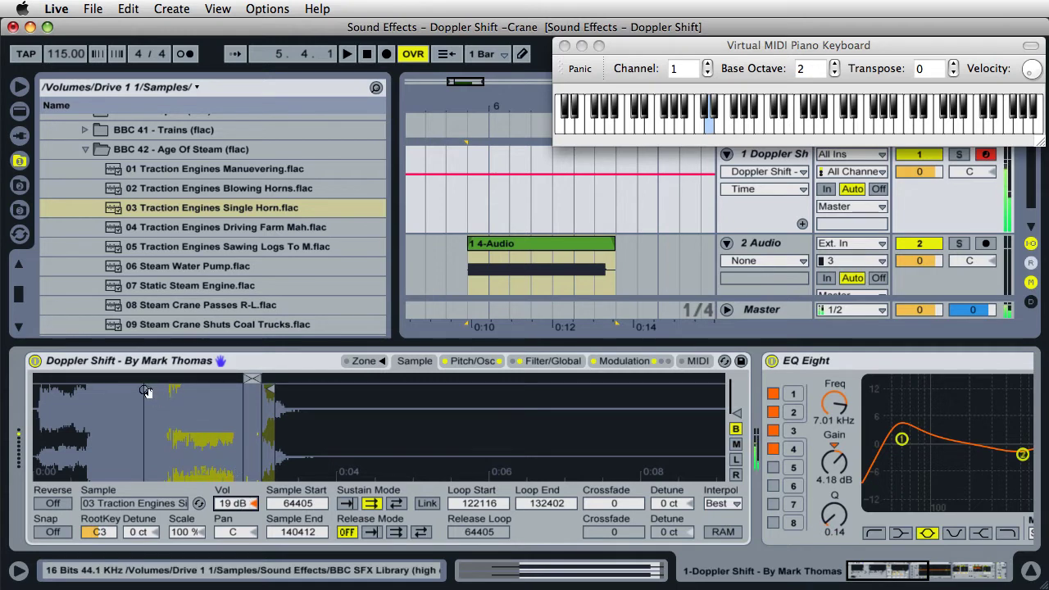
pyautogui.moveTo(250, 378); pyautogui.dragTo(259, 378)
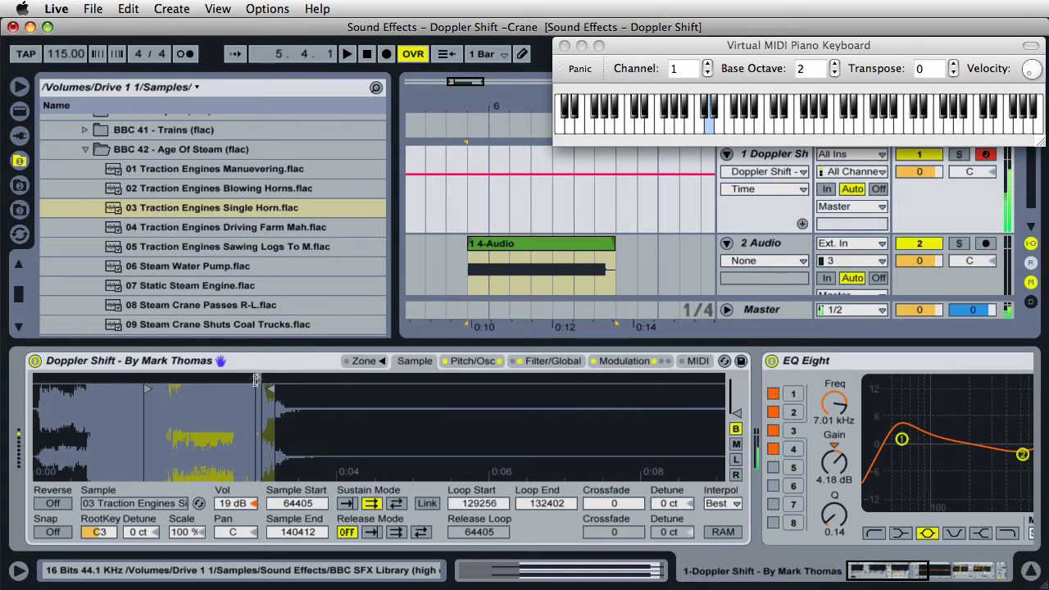
pyautogui.moveTo(256, 378); pyautogui.dragTo(172, 379)
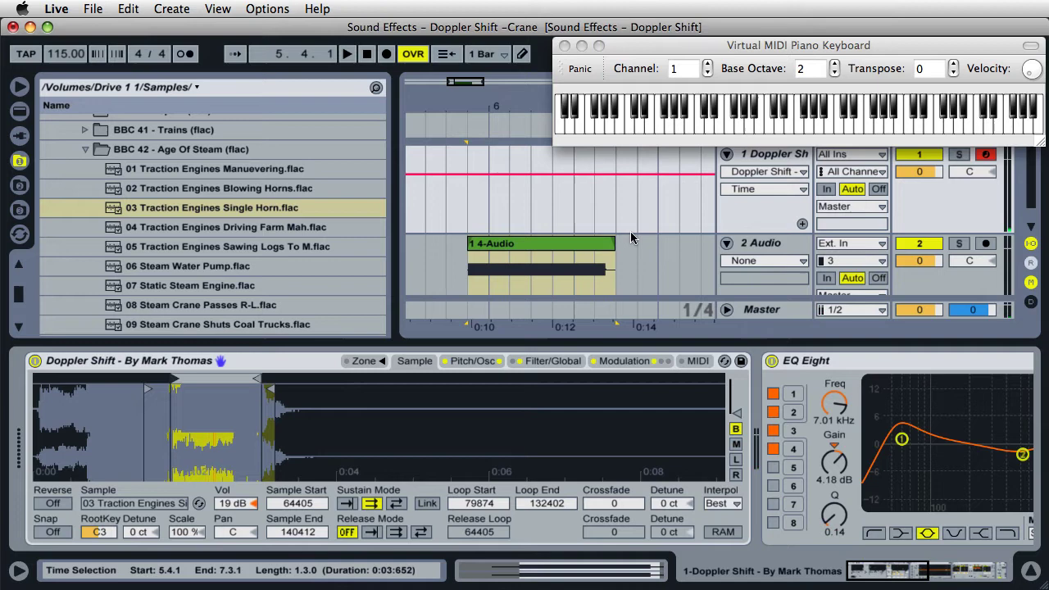
# Step: Drag the 1 4-Audio clip from the arrangement onto the sampler's waveform
pyautogui.scroll(-1, 631, 237)
pyautogui.click(582, 231)
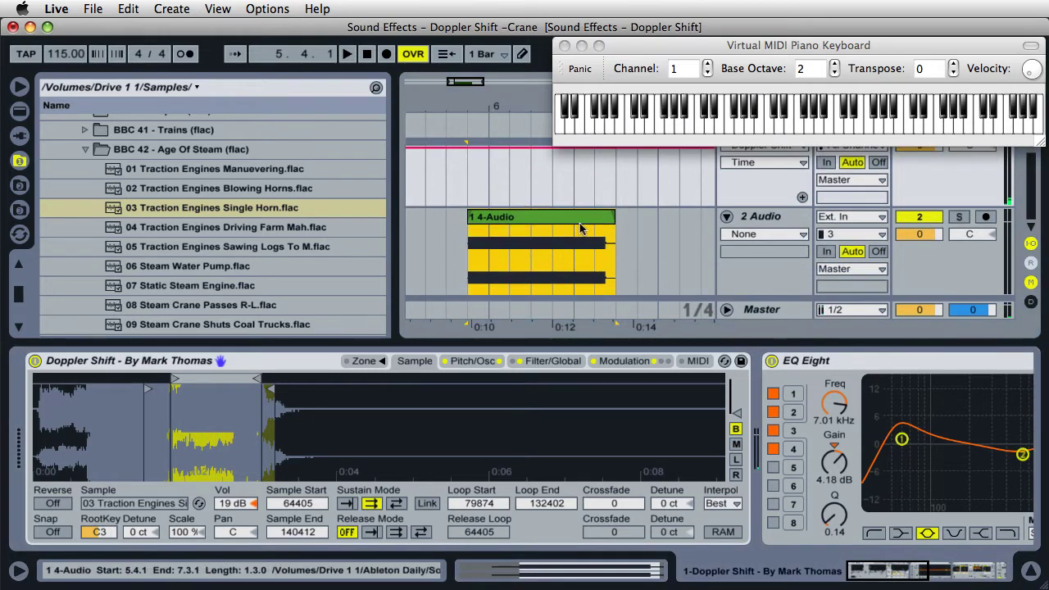
pyautogui.click(505, 223)
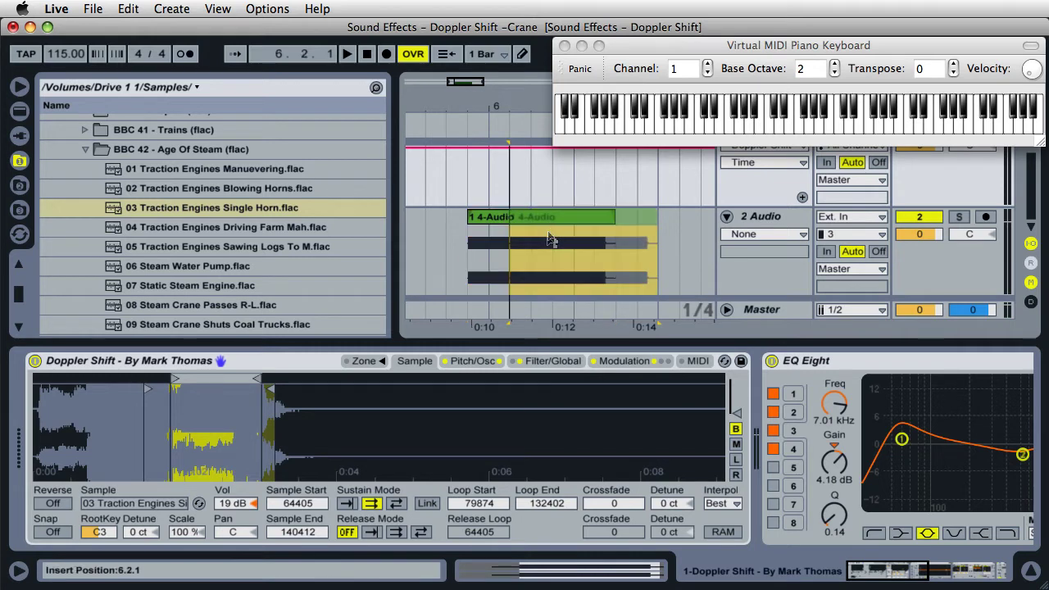
pyautogui.moveTo(332, 441); pyautogui.dragTo(295, 438)
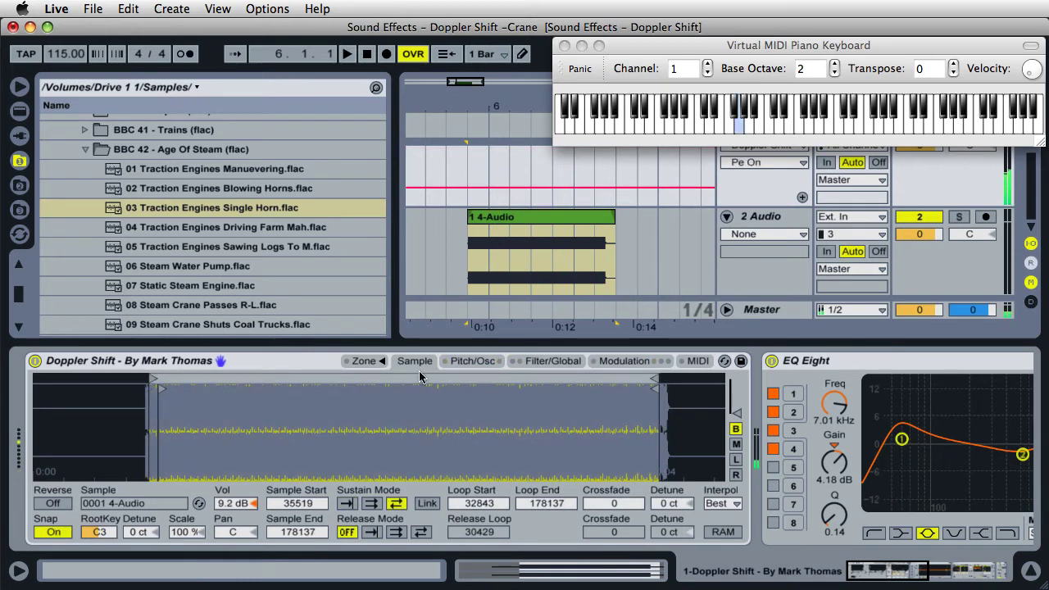
pyautogui.click(549, 360)
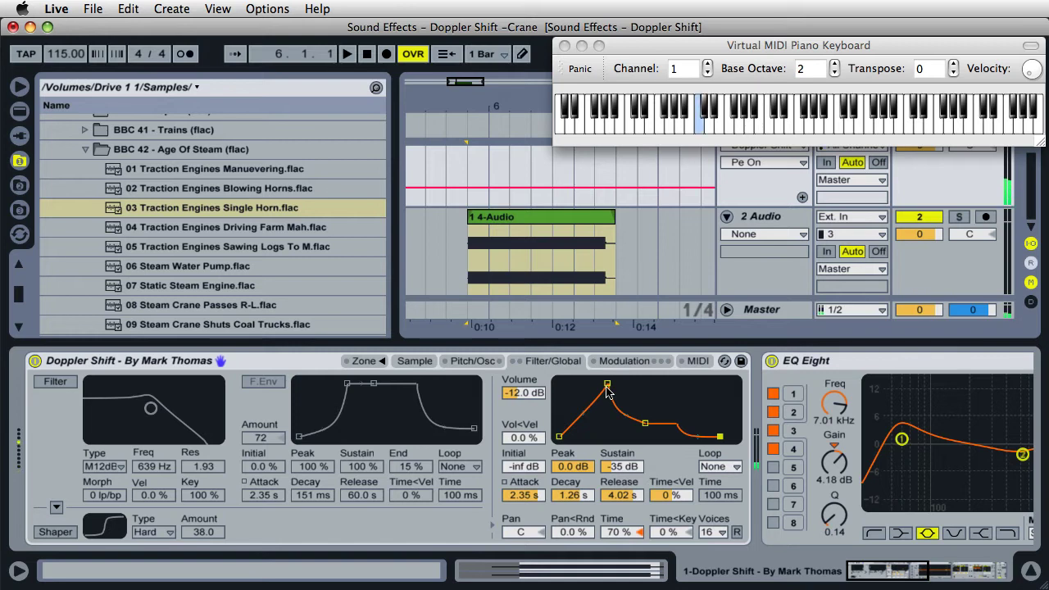
# Step: Shorten the amp release, select the global Time value, and drag the amp attack down
pyautogui.moveTo(720, 434); pyautogui.dragTo(708, 436)
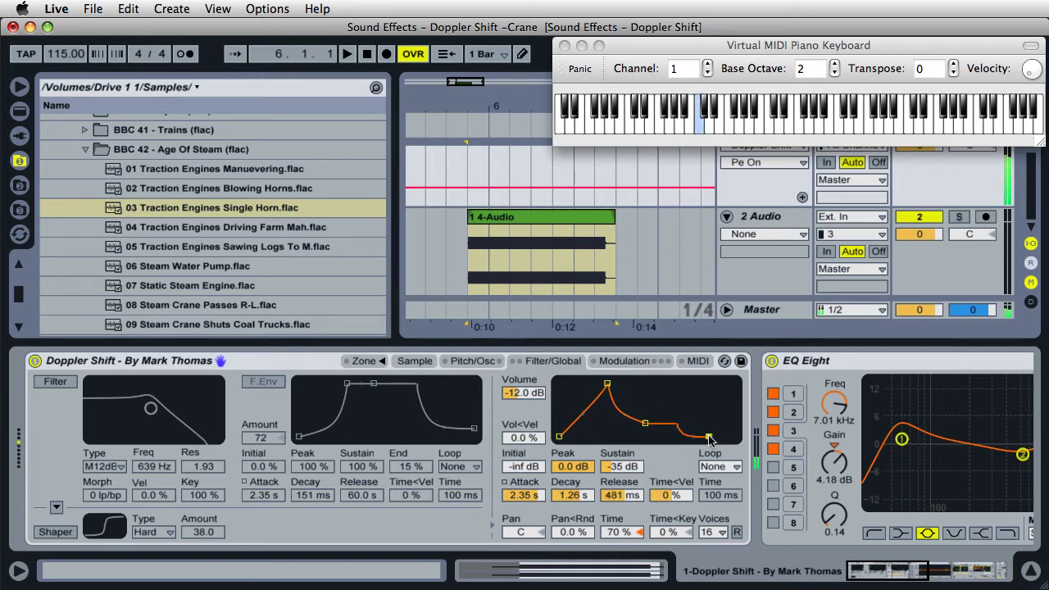
pyautogui.click(627, 532)
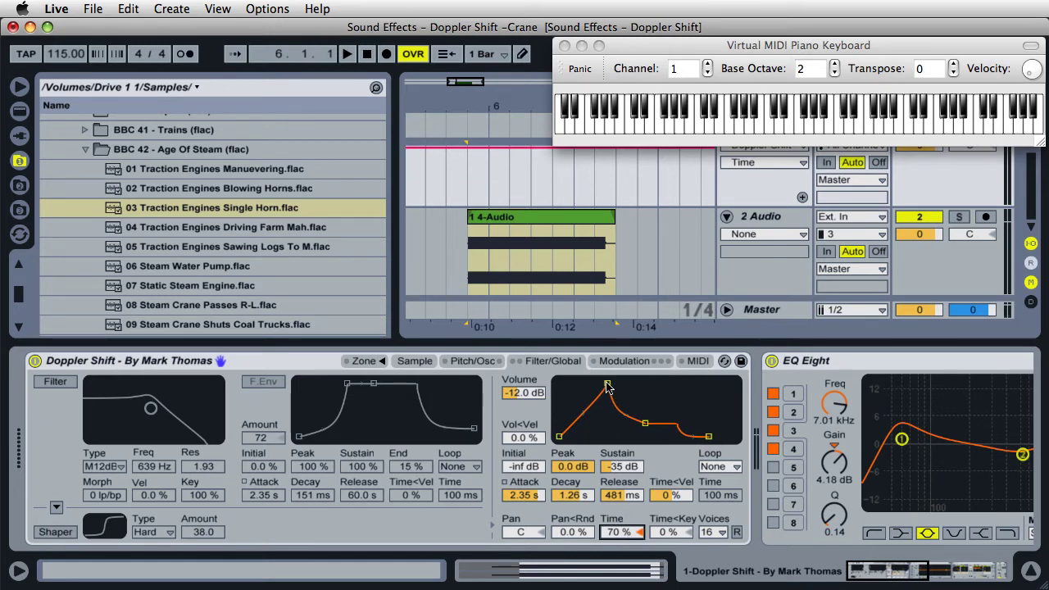
pyautogui.moveTo(607, 386); pyautogui.dragTo(559, 385)
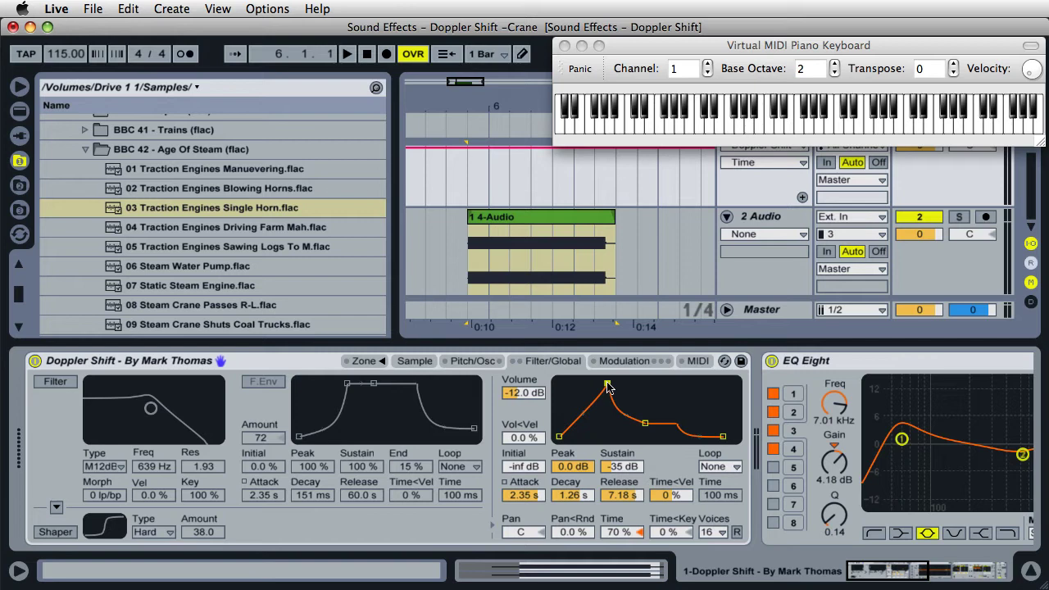
# Step: Delete the global Time value to restore its 0% default
pyautogui.click(621, 533)
pyautogui.press('Delete')
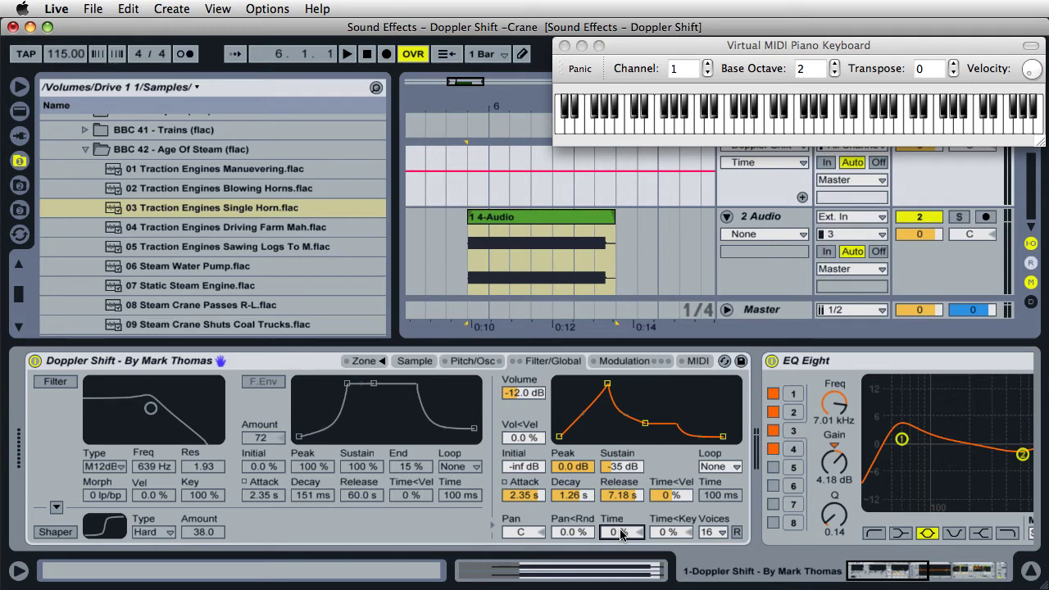
# Step: Turn on the sampler's Filter and its F.Env filter envelope, playing a note to hear the filter
pyautogui.click(621, 533)
pyautogui.click(55, 382)
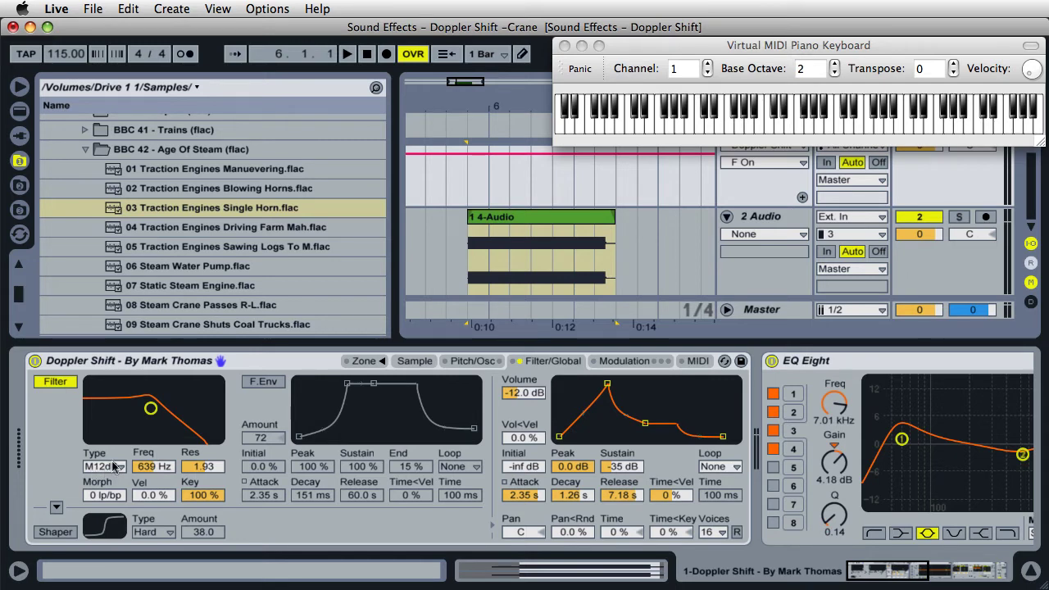
pyautogui.press('c')
pyautogui.click(275, 383)
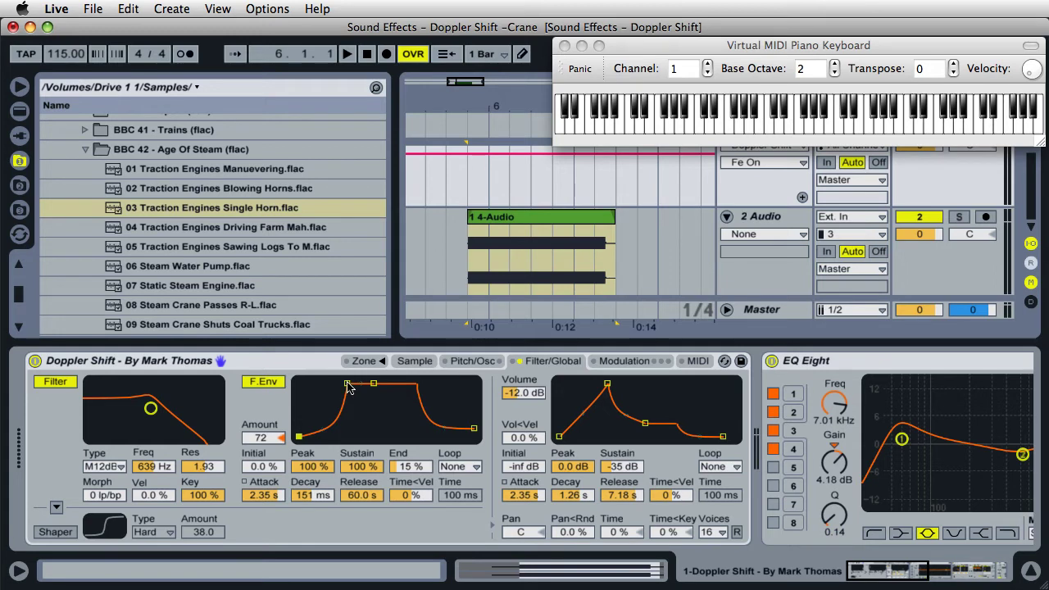
pyautogui.moveTo(151, 411)
pyautogui.mouseDown()
pyautogui.moveTo(211, 413)
pyautogui.moveTo(151, 408)
pyautogui.mouseUp()
pyautogui.click(332, 414)
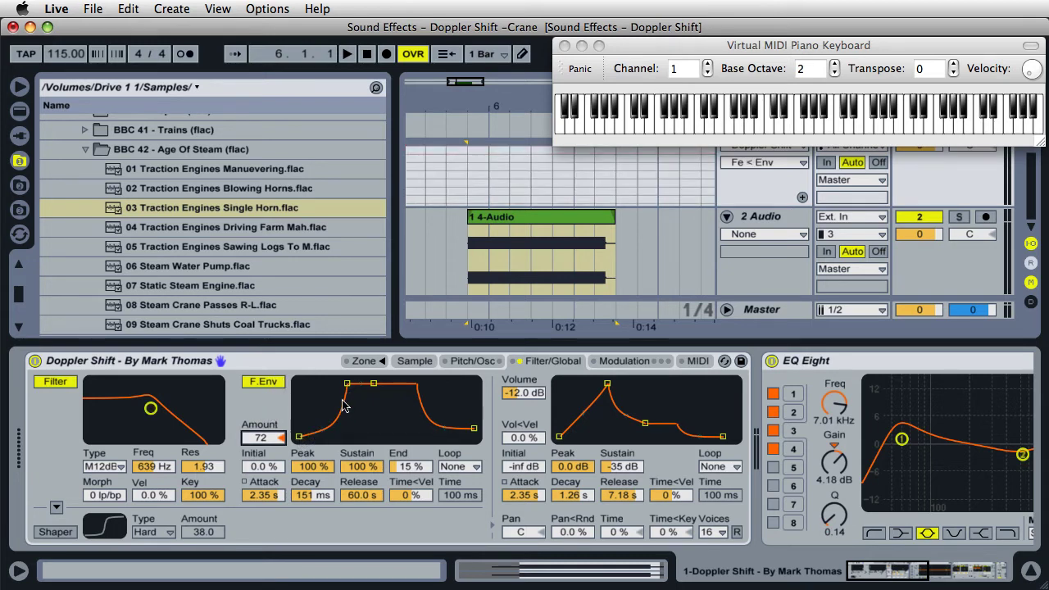
pyautogui.press('x')
pyautogui.press('x')
# Step: Enable the Aux envelope on the Modulation page, keeping Panorama as its A target, then return to Filter/Global
pyautogui.click(426, 408)
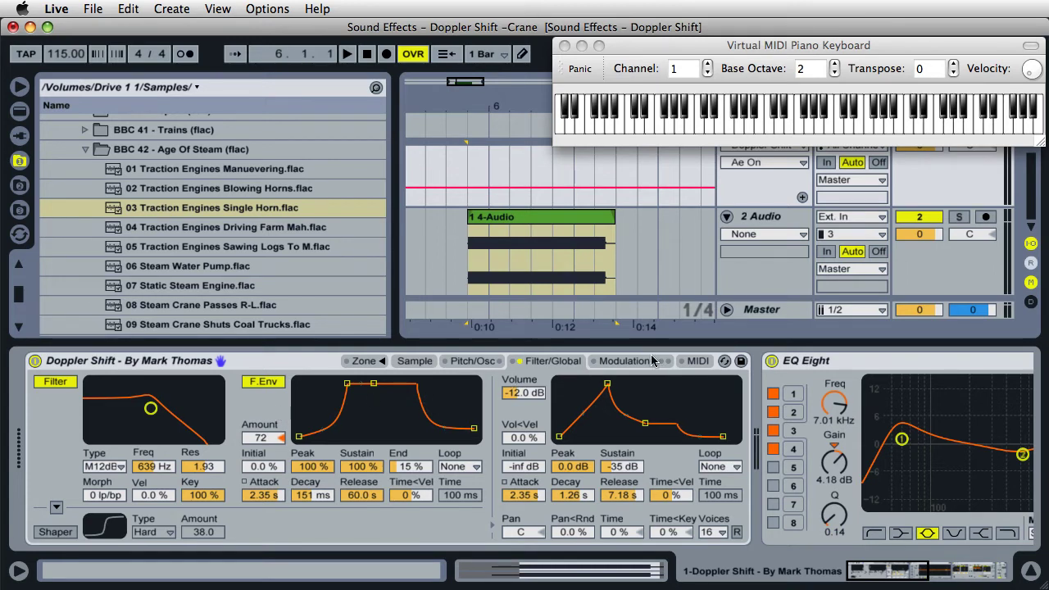
pyautogui.click(625, 362)
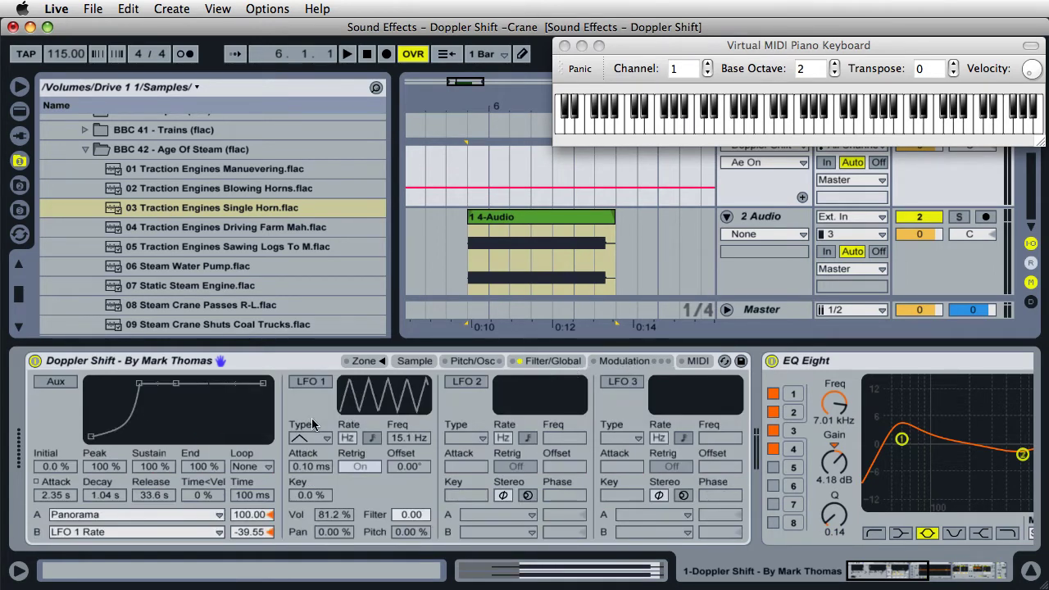
pyautogui.click(49, 387)
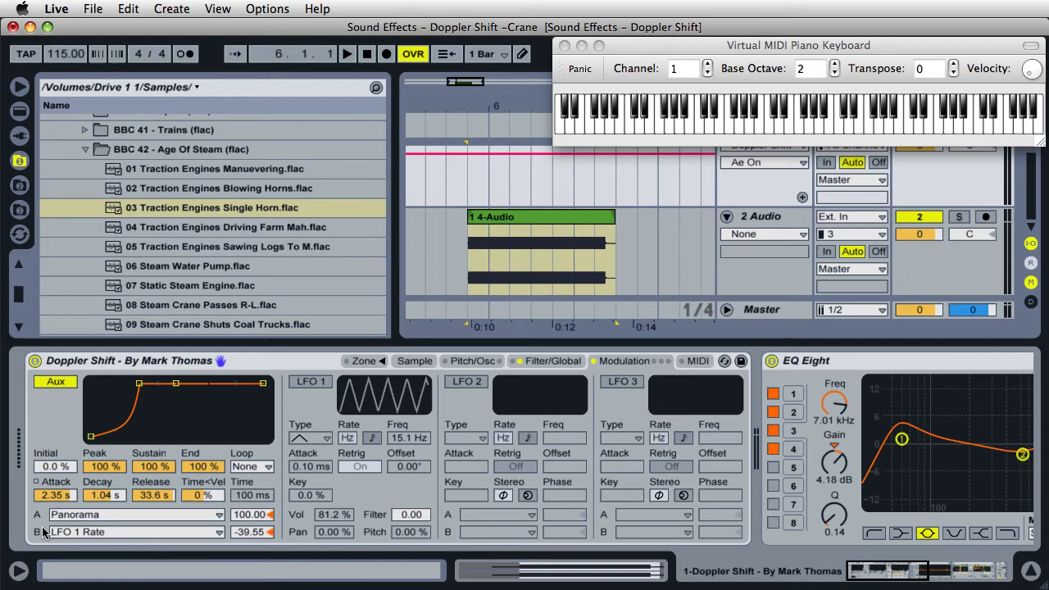
pyautogui.click(94, 515)
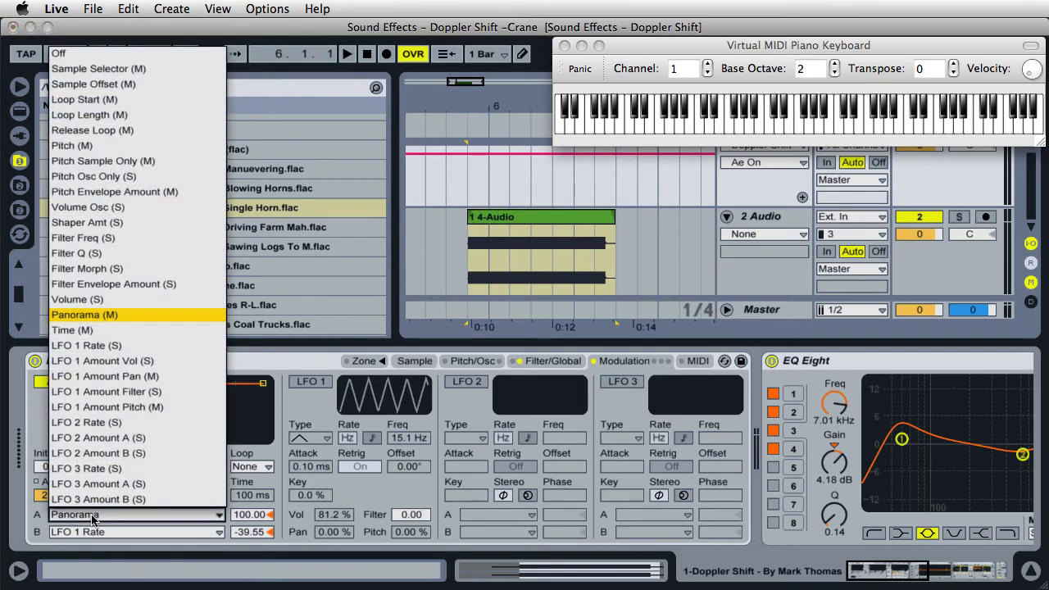
pyautogui.click(35, 441)
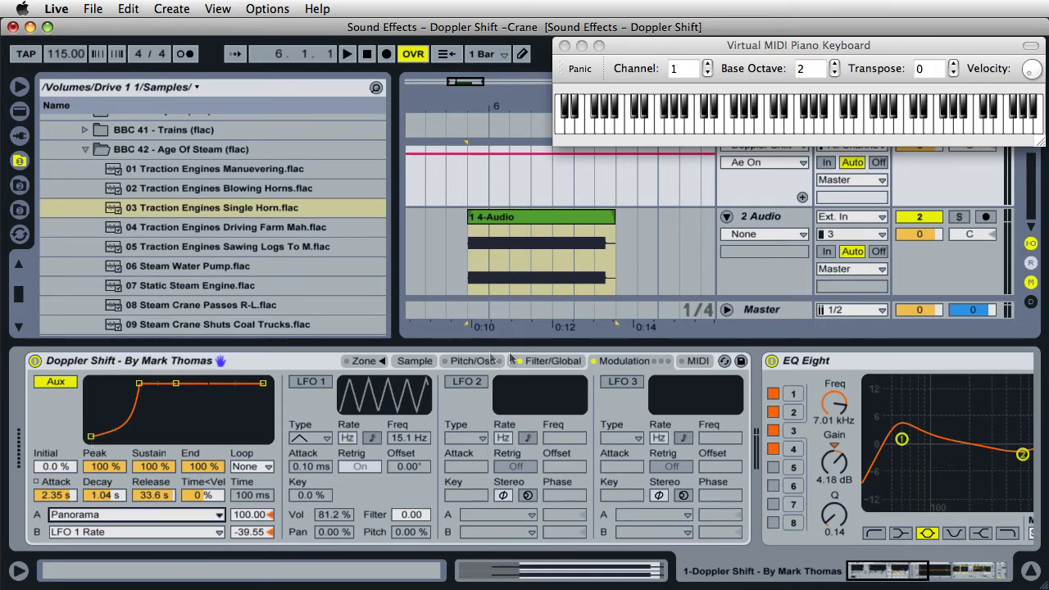
pyautogui.click(533, 361)
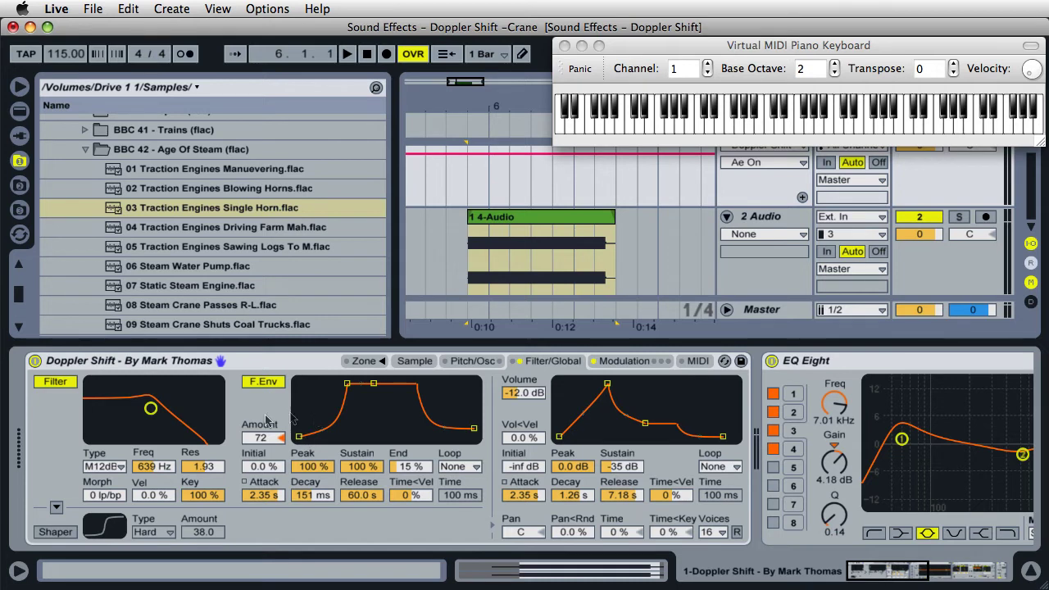
# Step: Flip through the Pitch/Osc and Filter/Global pages and land on the Modulation page
pyautogui.click(479, 362)
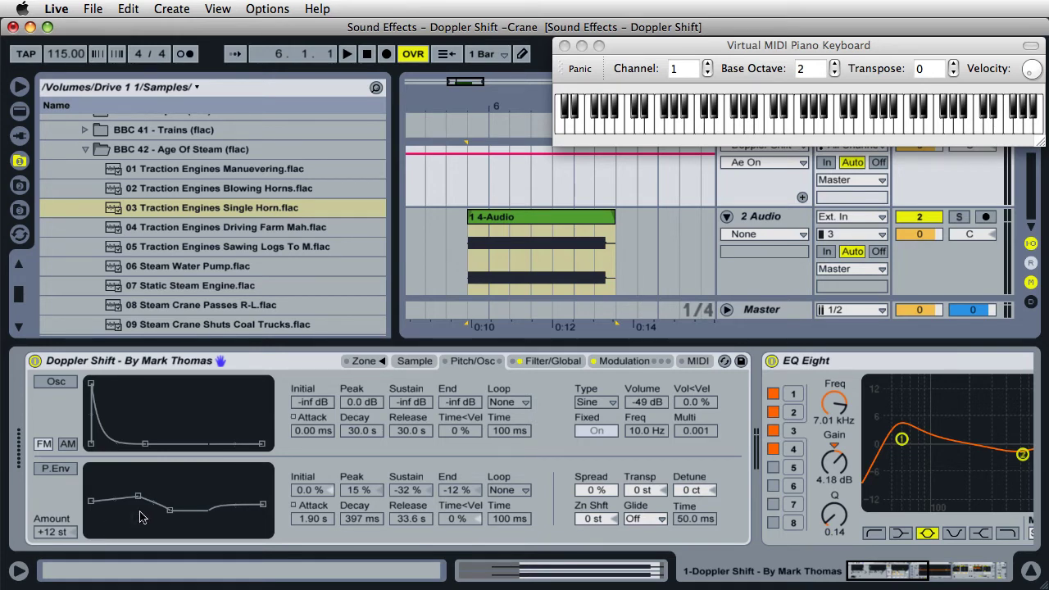
pyautogui.click(551, 362)
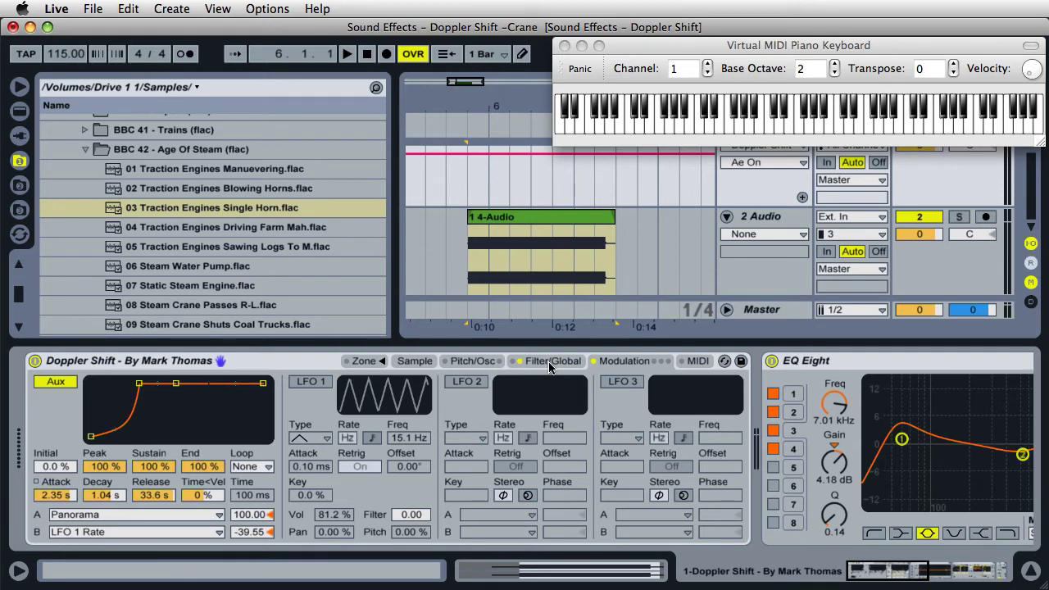
pyautogui.click(549, 363)
pyautogui.click(641, 361)
pyautogui.moveTo(251, 514); pyautogui.dragTo(252, 516)
pyautogui.write('50')
pyautogui.press('Return')
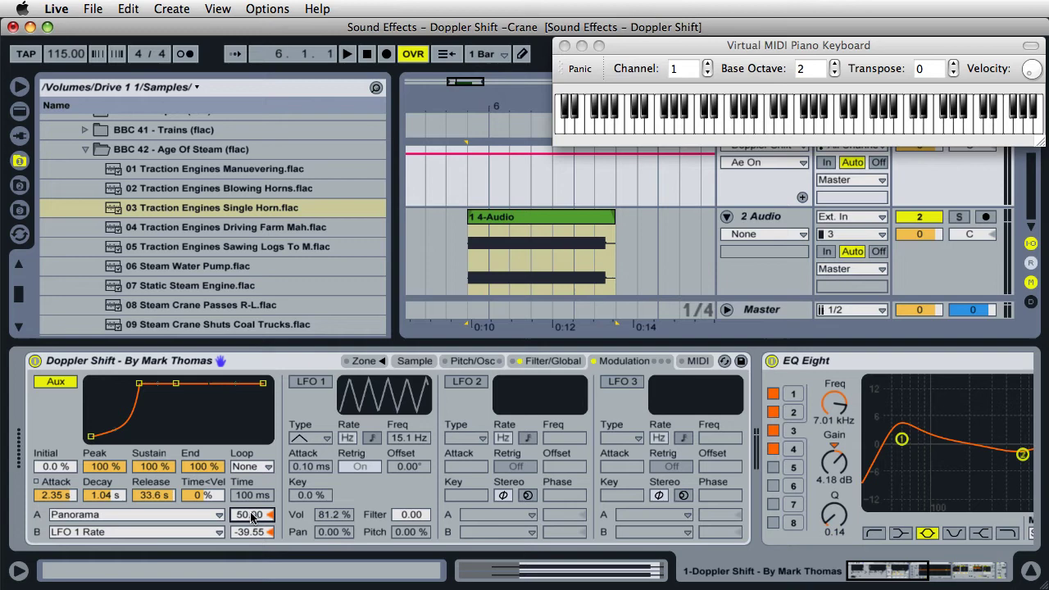
pyautogui.write('100')
pyautogui.press('Return')
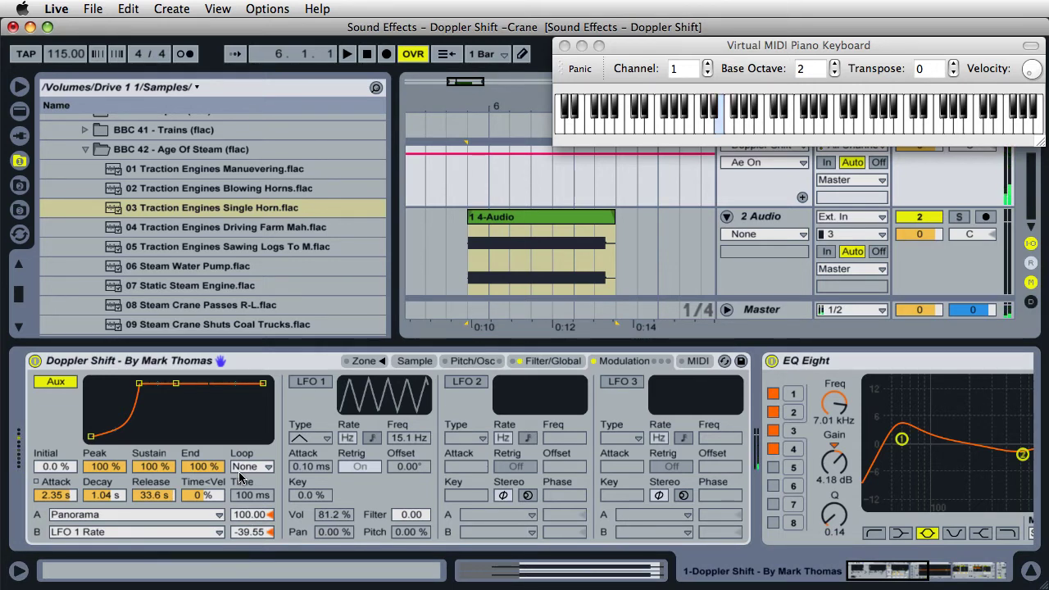
pyautogui.press('b')
# Step: Switch on LFO 1 with a triangle waveform and reset its volume modulation to 100%
pyautogui.click(318, 381)
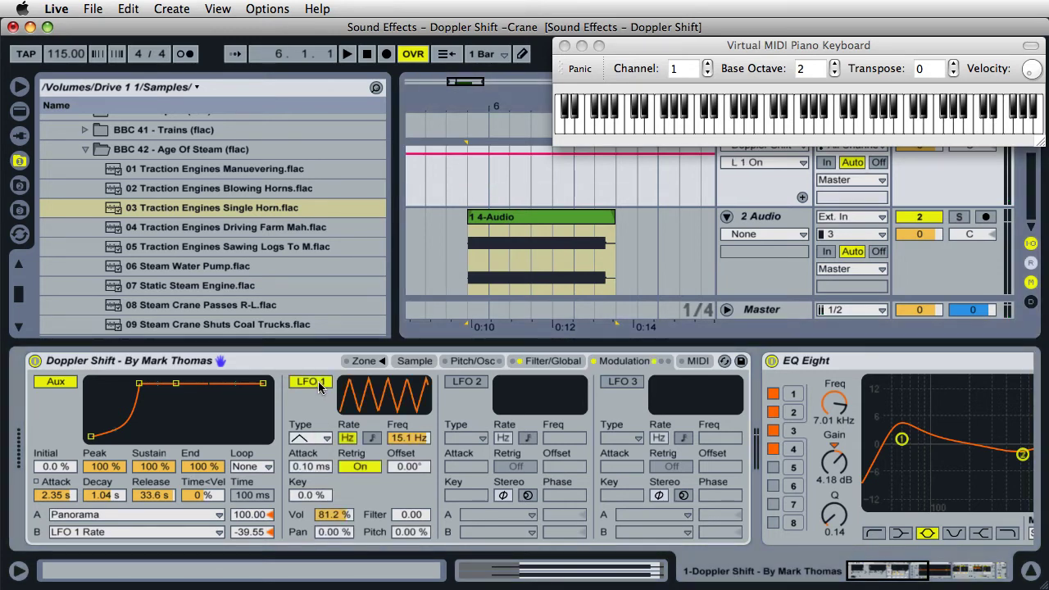
pyautogui.click(320, 440)
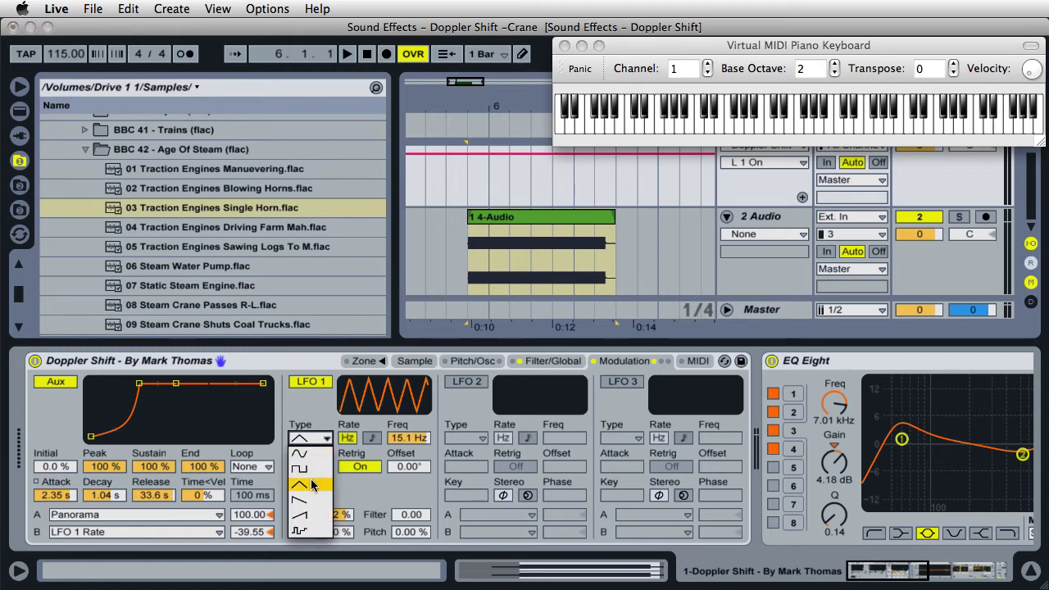
pyautogui.click(317, 436)
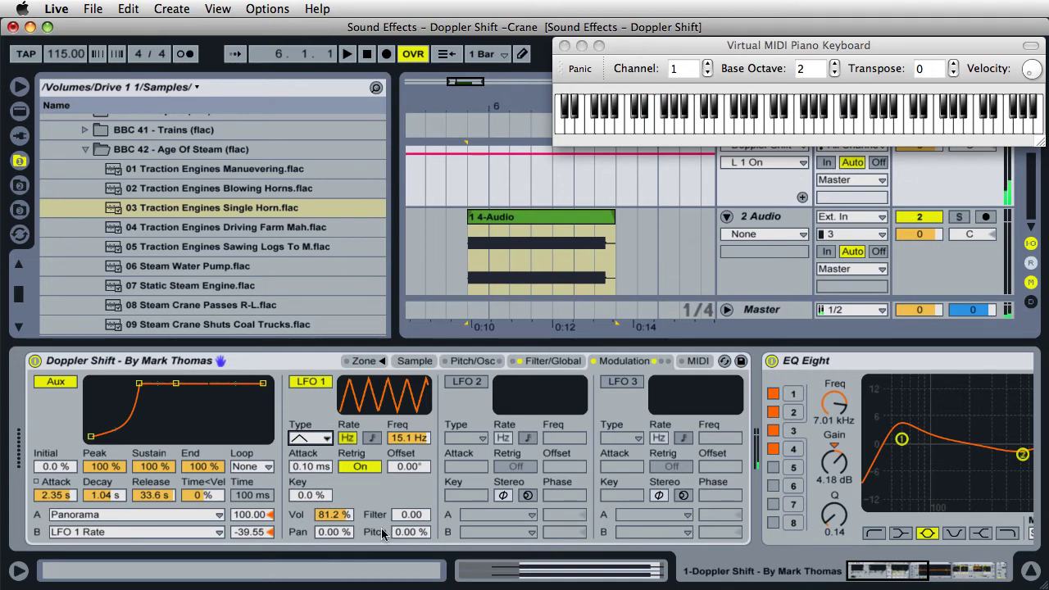
pyautogui.click(334, 514)
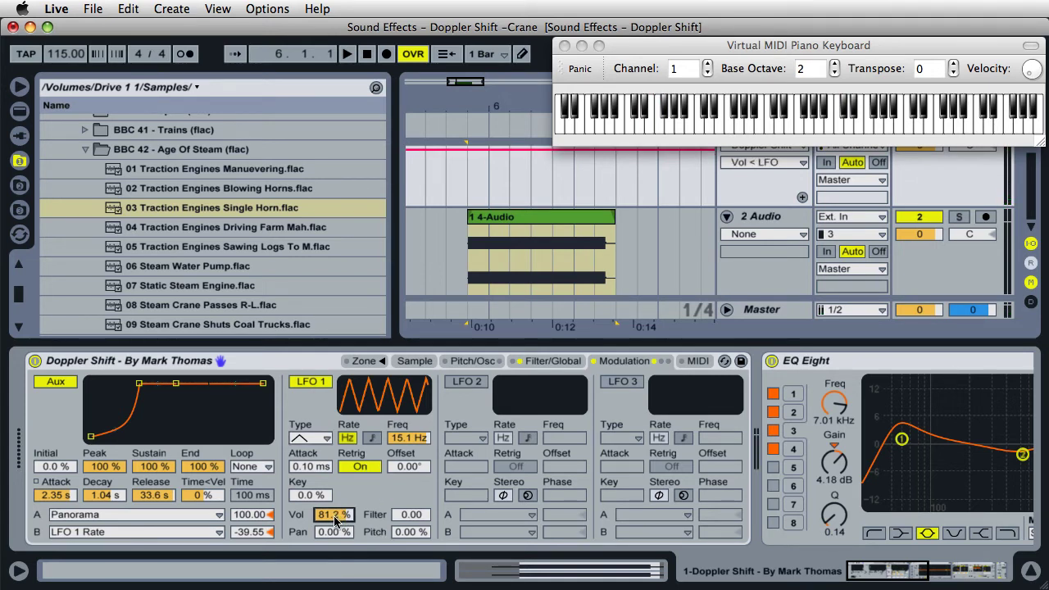
pyautogui.press('Delete')
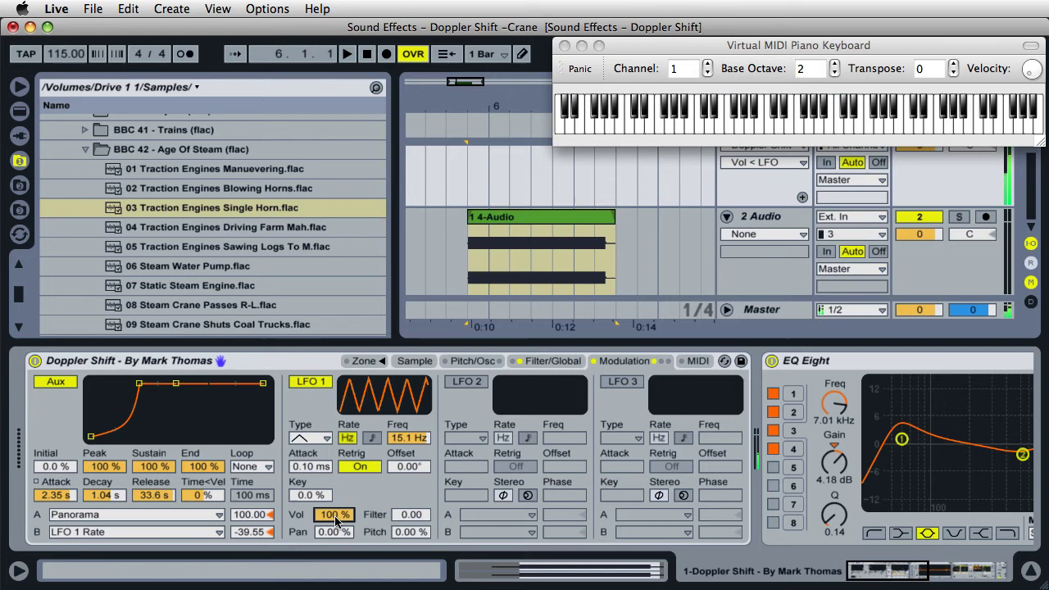
# Step: Try a square wave on LFO 1, undo it, and play a note to hear the stutter
pyautogui.click(320, 439)
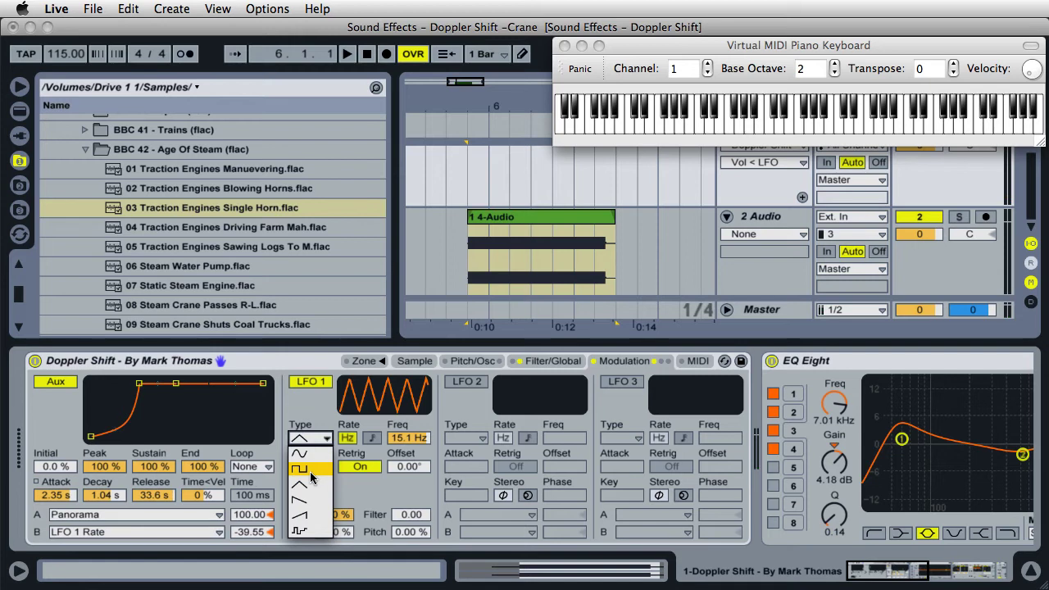
pyautogui.click(300, 468)
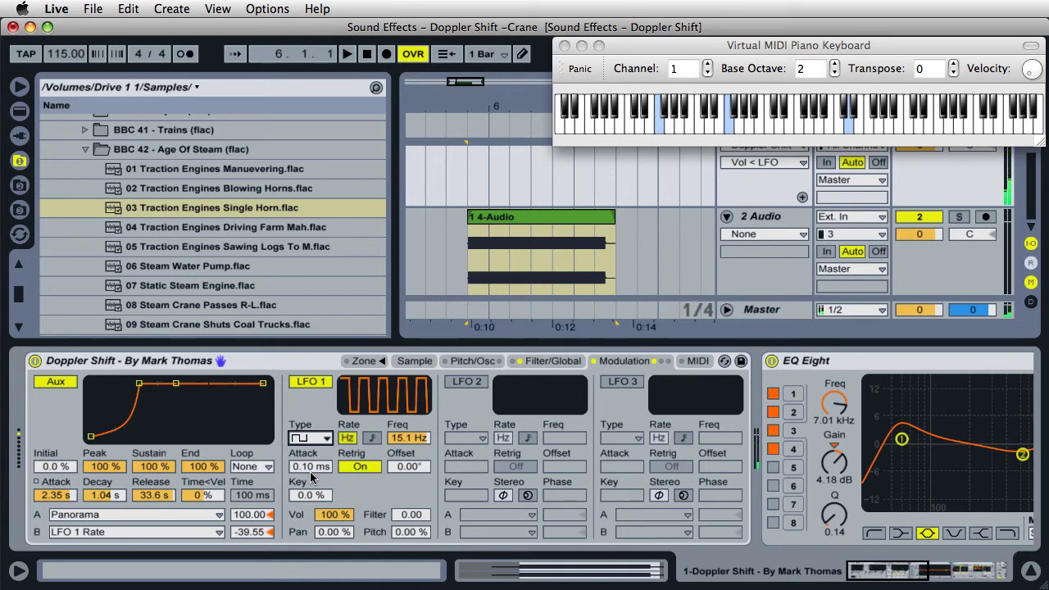
pyautogui.click(331, 516)
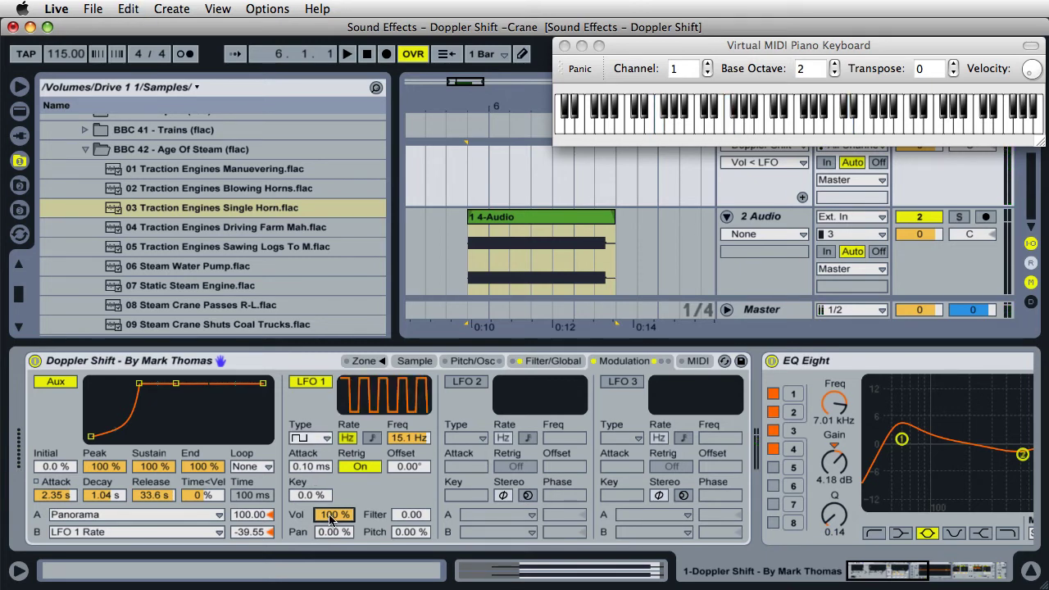
pyautogui.press('super+z')
pyautogui.press('super+z')
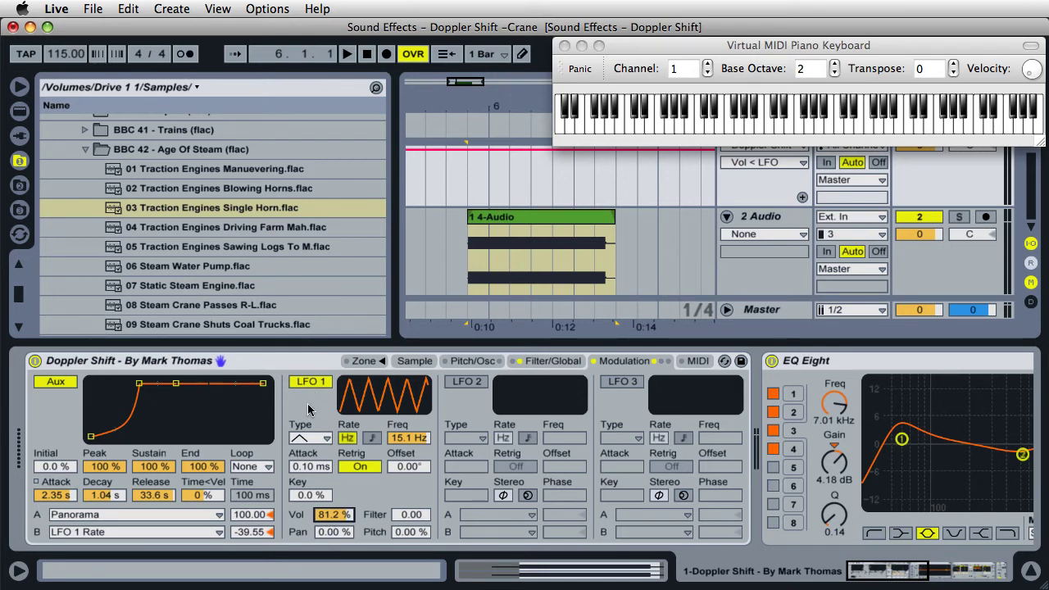
pyautogui.press('v')
# Step: Enable the P.Env pitch envelope on the Pitch/Osc page and play a note to hear the +12 st bend
pyautogui.click(471, 361)
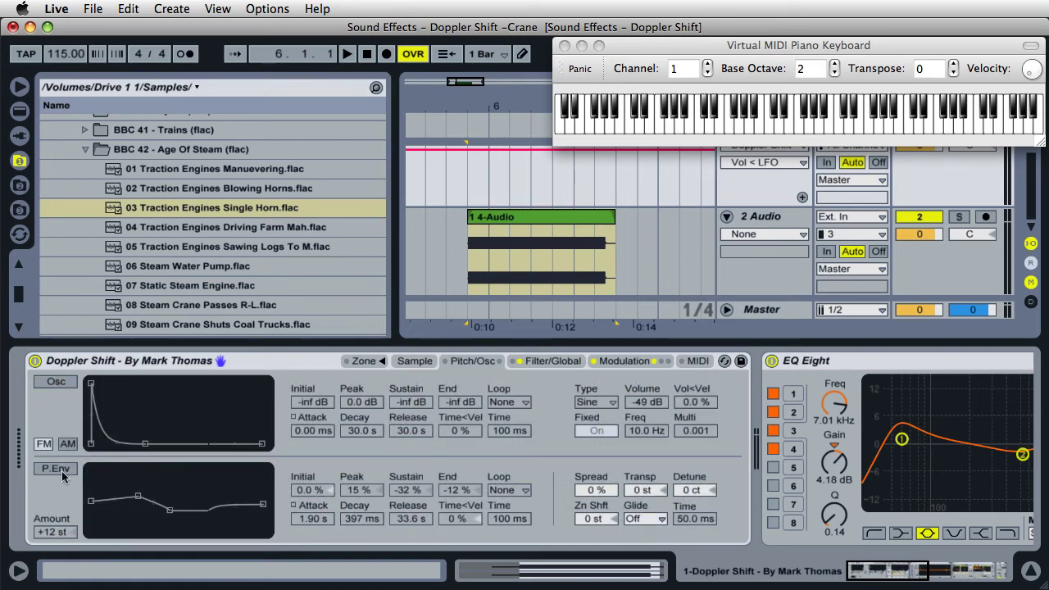
pyautogui.click(56, 468)
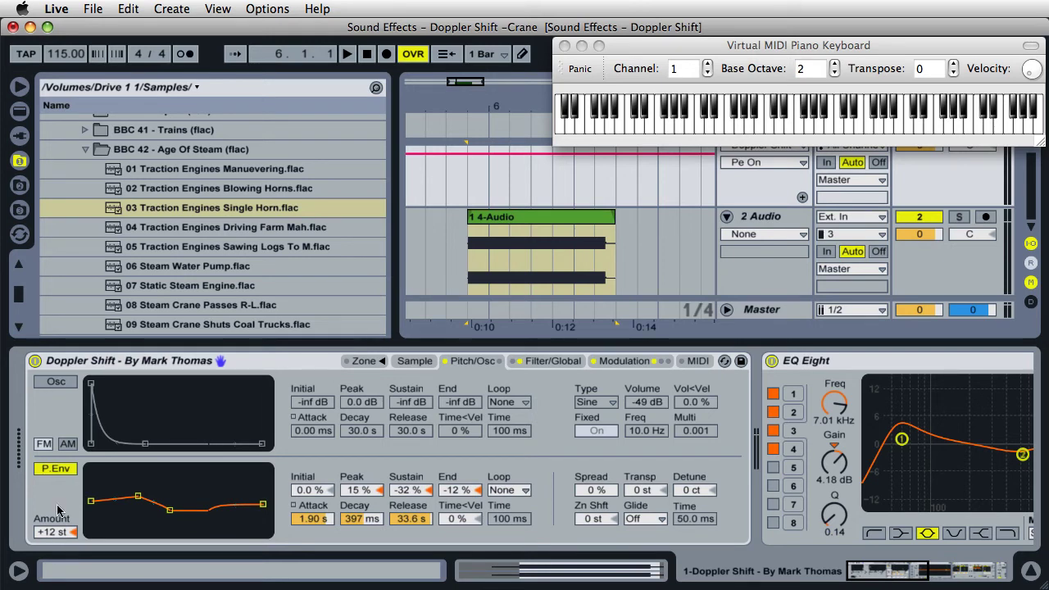
pyautogui.press('b')
# Step: Check the Filter/Global and Modulation LFO settings, then return to the Pitch/Osc page
pyautogui.click(565, 362)
pyautogui.click(610, 362)
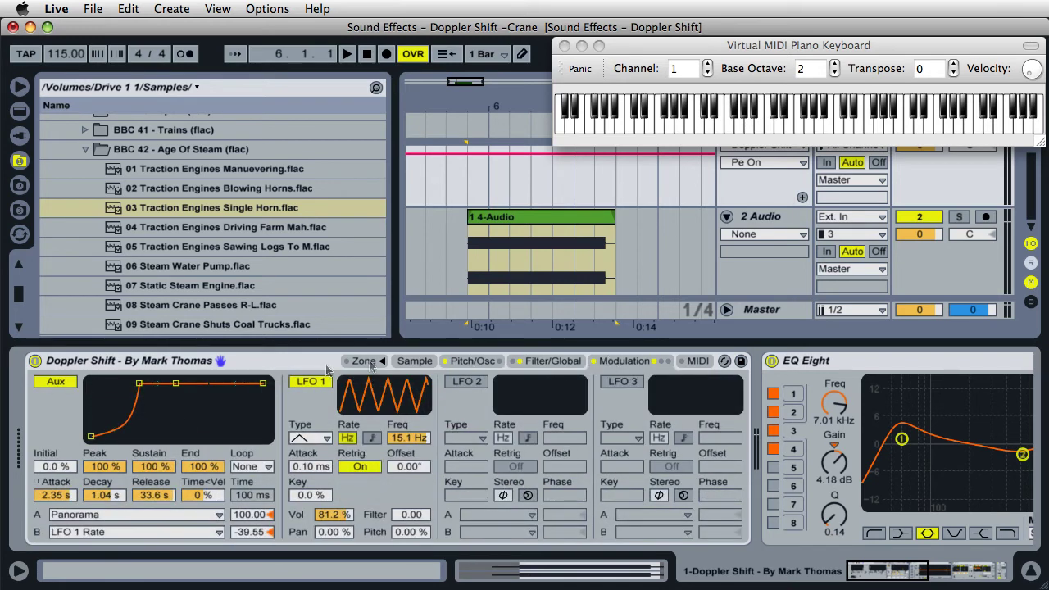
pyautogui.click(301, 386)
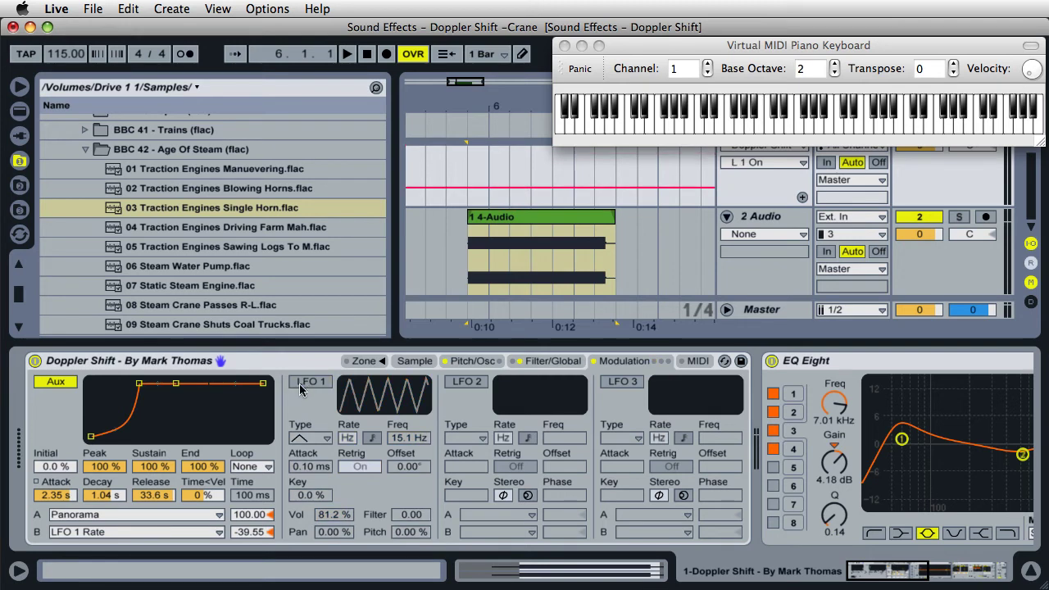
pyautogui.click(538, 364)
pyautogui.click(474, 362)
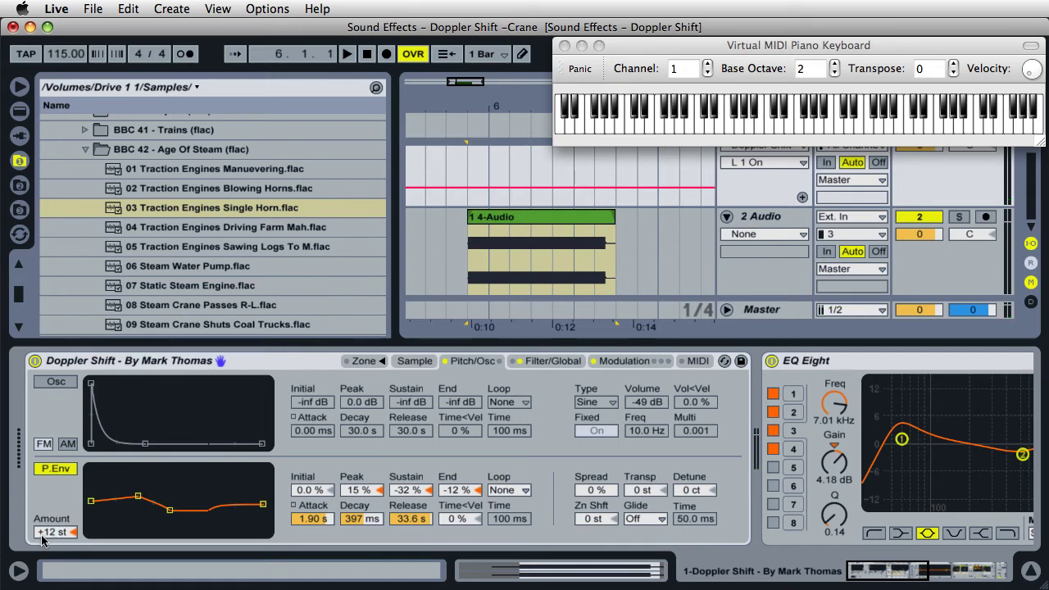
pyautogui.moveTo(47, 537); pyautogui.dragTo(49, 539)
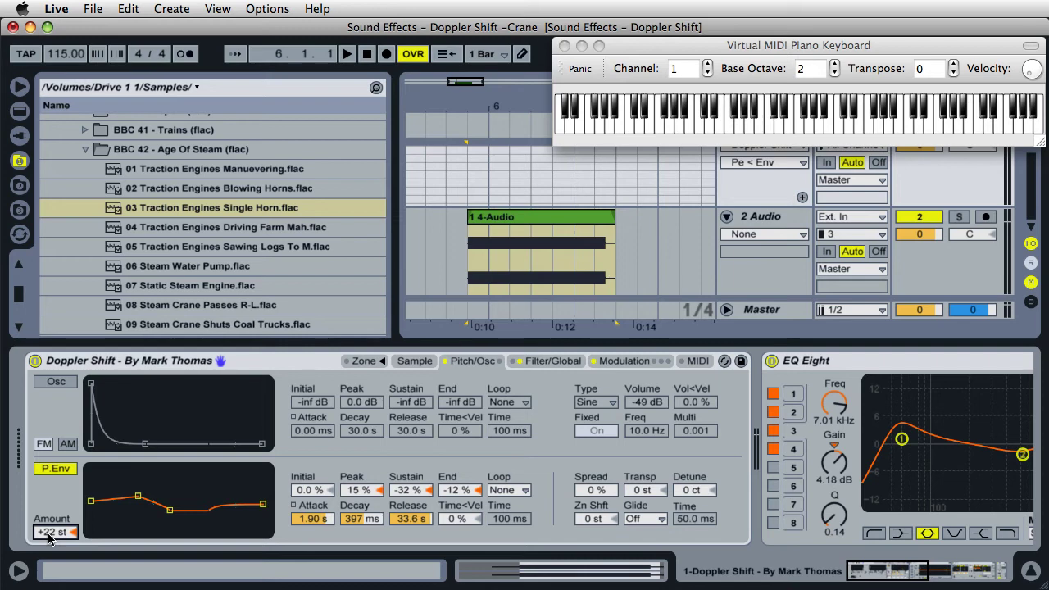
pyautogui.write('30')
pyautogui.press('Return')
pyautogui.press('q')
pyautogui.write('12')
pyautogui.press('Return')
pyautogui.click(546, 362)
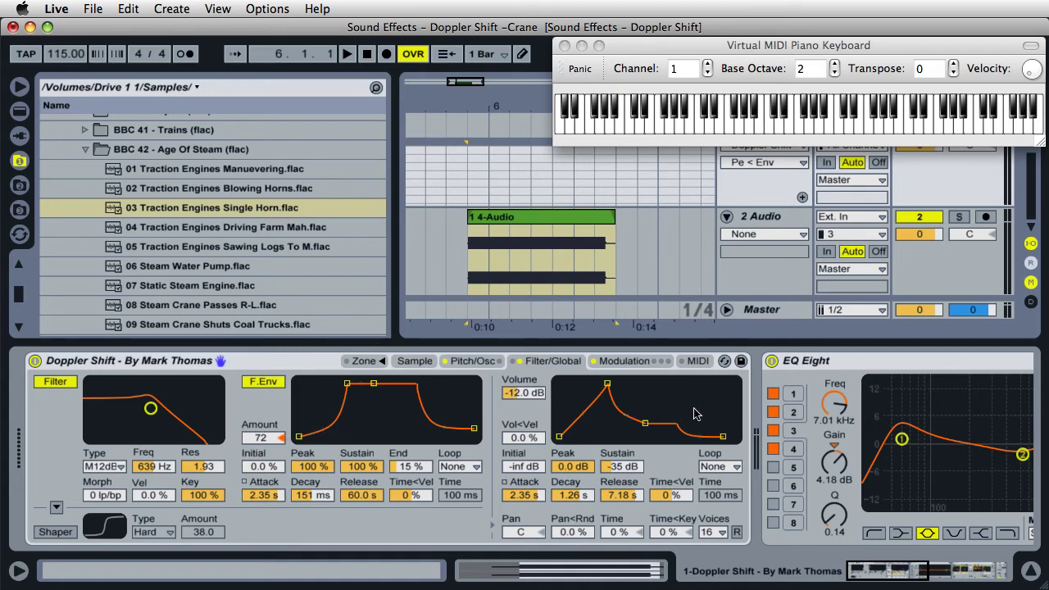
pyautogui.click(472, 361)
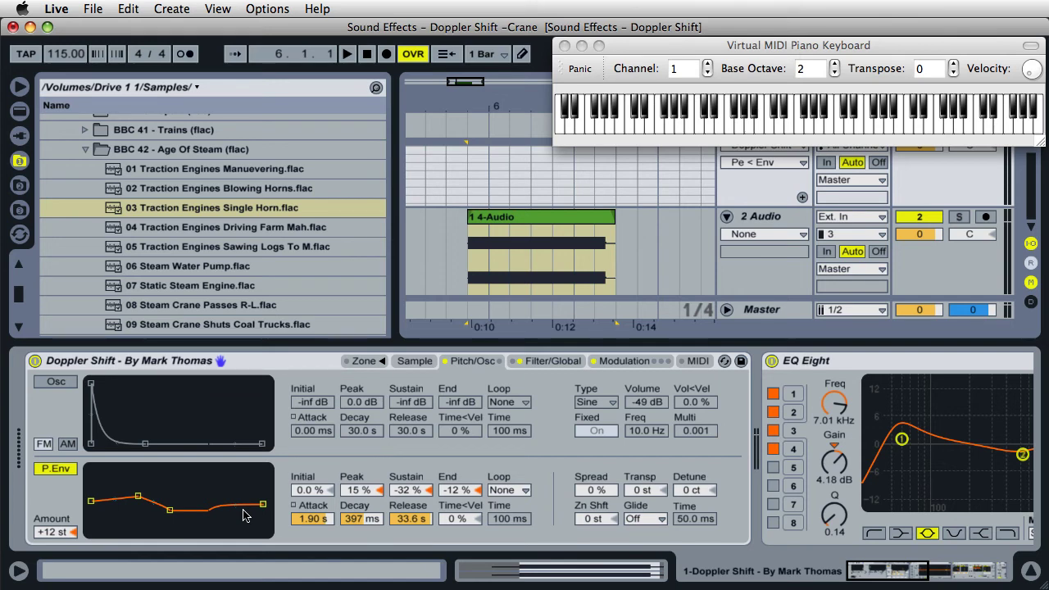
# Step: Play a note, switch on the Osc oscillator, and show the Filter/Global envelope settings
pyautogui.press('n')
pyautogui.click(51, 382)
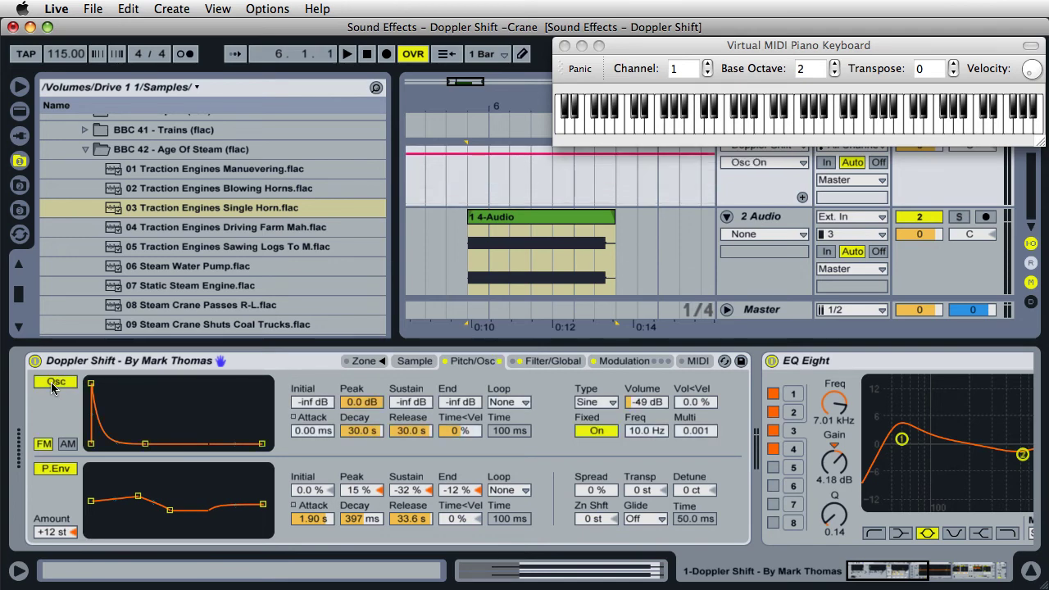
pyautogui.click(548, 362)
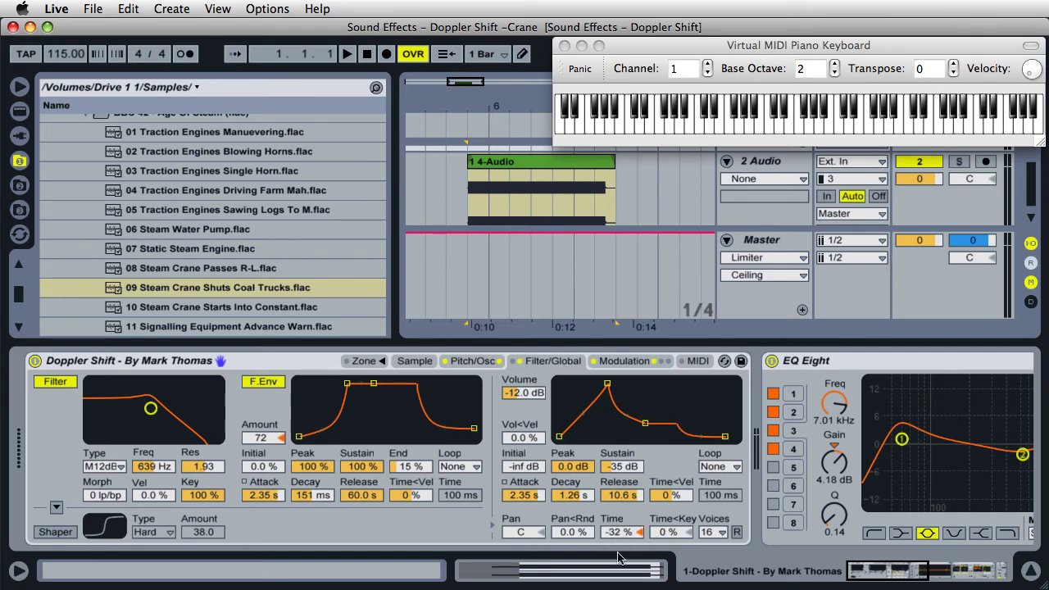
# Step: Lower the global envelope Time by dragging and scrolling, auditioning notes along the way
pyautogui.moveTo(620, 534)
pyautogui.mouseDown()
pyautogui.moveTo(620, 492)
pyautogui.moveTo(622, 562)
pyautogui.moveTo(622, 533)
pyautogui.mouseUp()
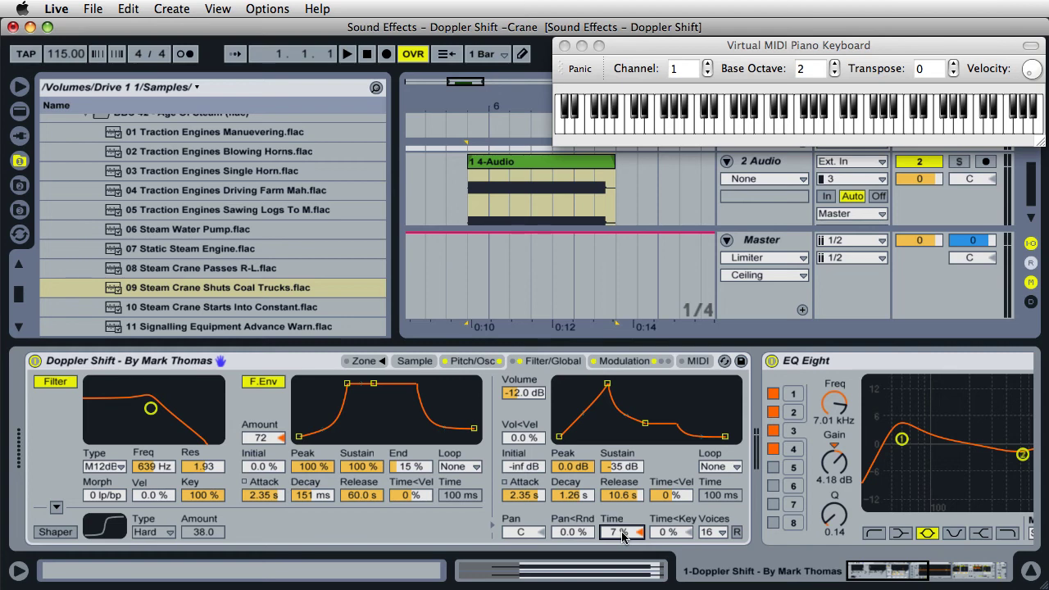
pyautogui.press('c')
pyautogui.scroll(-19, 623, 536)
pyautogui.scroll(-20, 623, 536)
pyautogui.scroll(-19, 623, 536)
pyautogui.press('q')
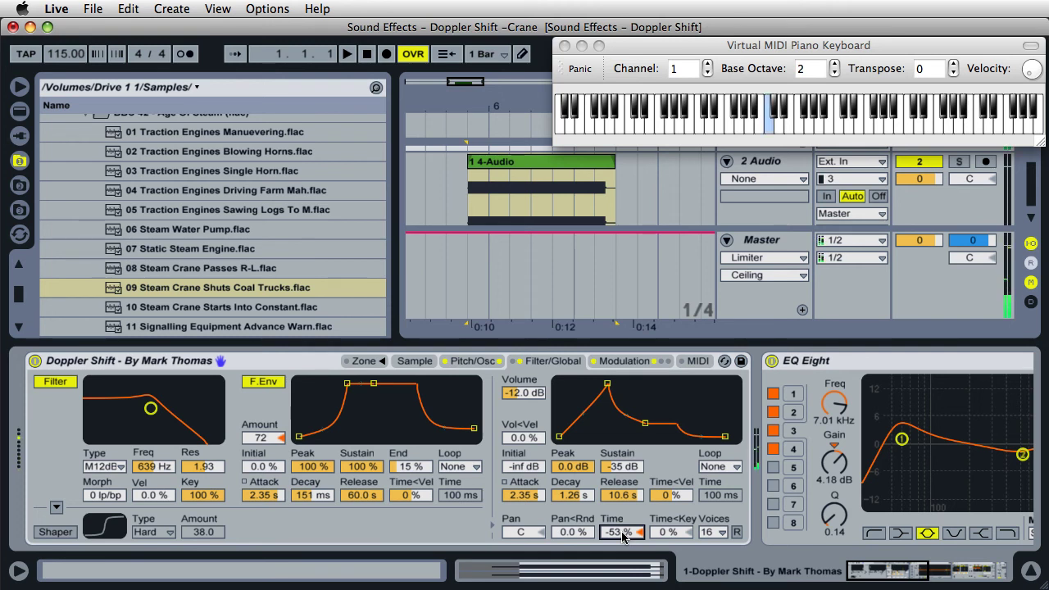
pyautogui.press('n')
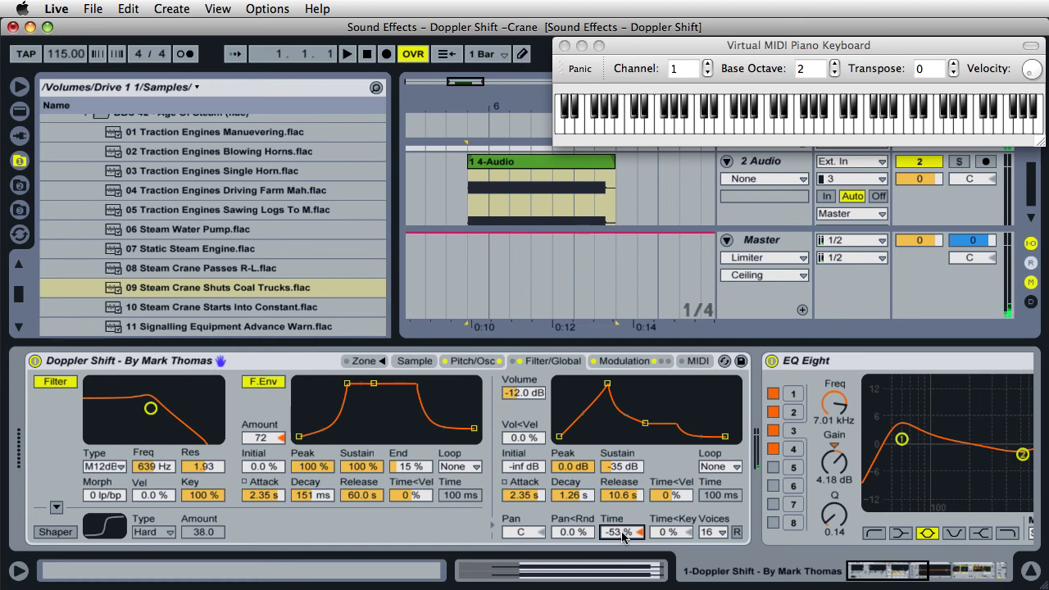
# Step: Push the global envelope Time down to -100% and compare it on several higher and lower notes
pyautogui.moveTo(623, 535); pyautogui.dragTo(627, 518)
pyautogui.press('n')
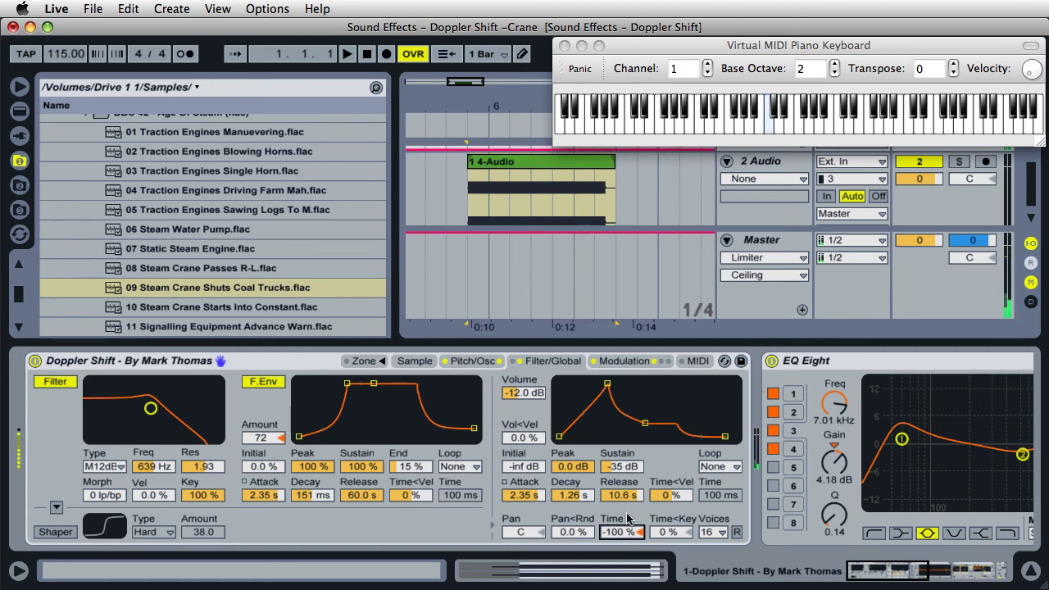
pyautogui.press('n')
pyautogui.press(']')
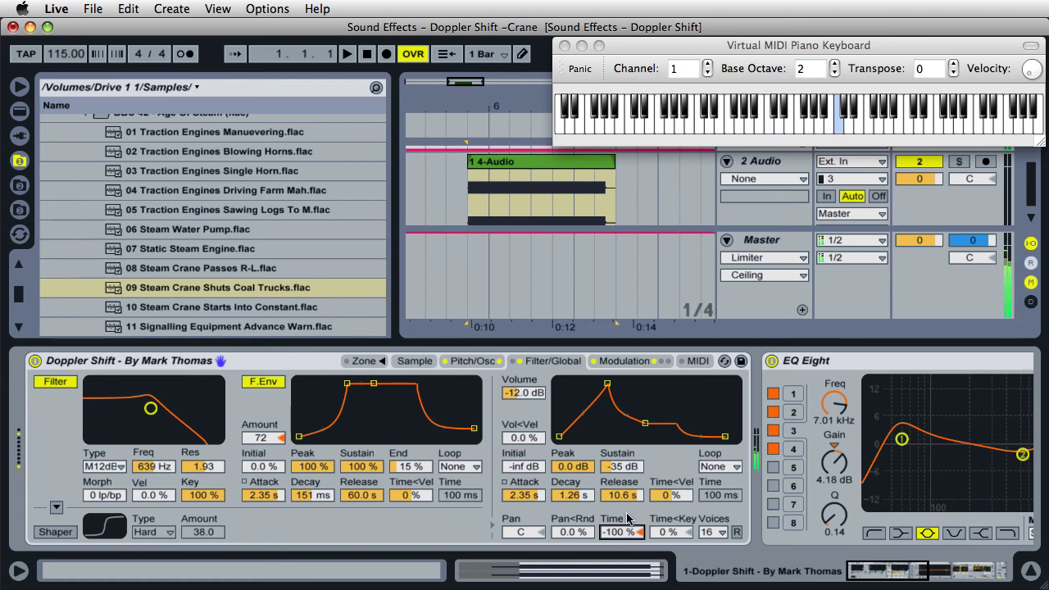
pyautogui.press('n')
pyautogui.press('t')
pyautogui.press('y')
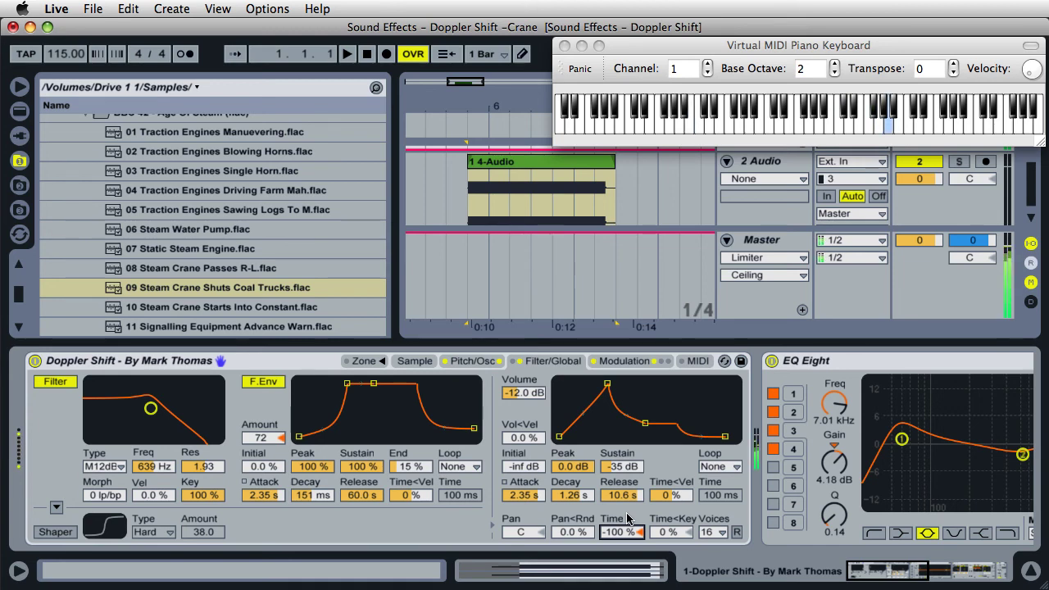
pyautogui.press('b')
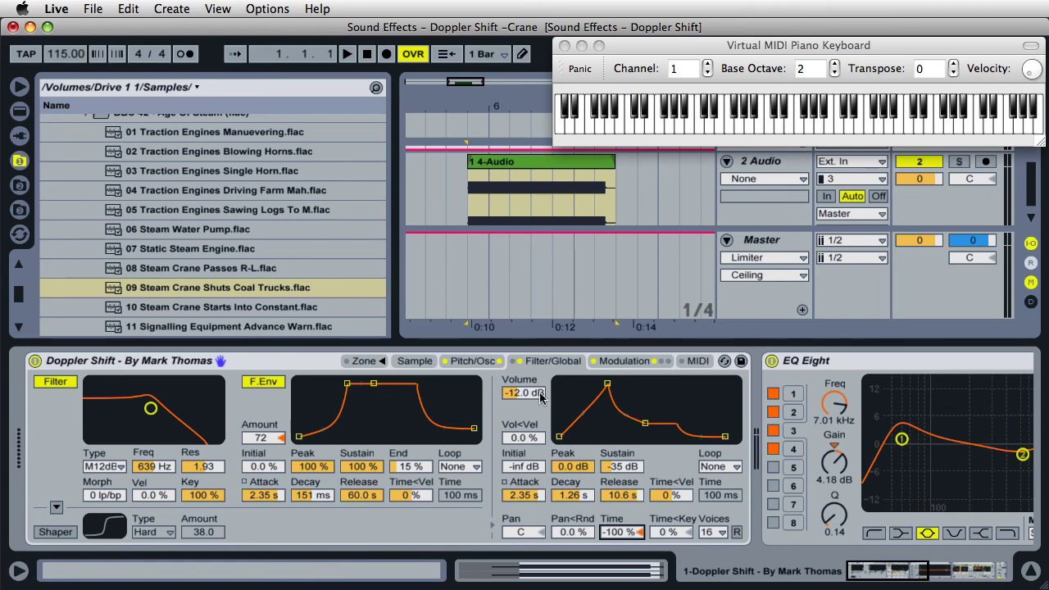
# Step: Enter 70 in the Filter/Global Time field and play a note to hear the +70% envelope
pyautogui.click(414, 361)
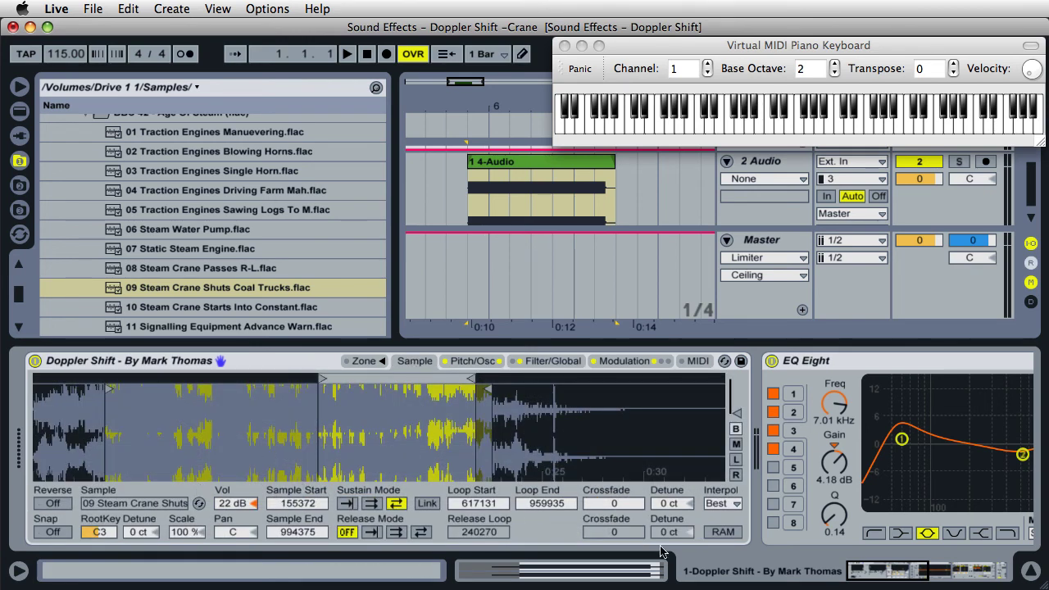
pyautogui.click(567, 361)
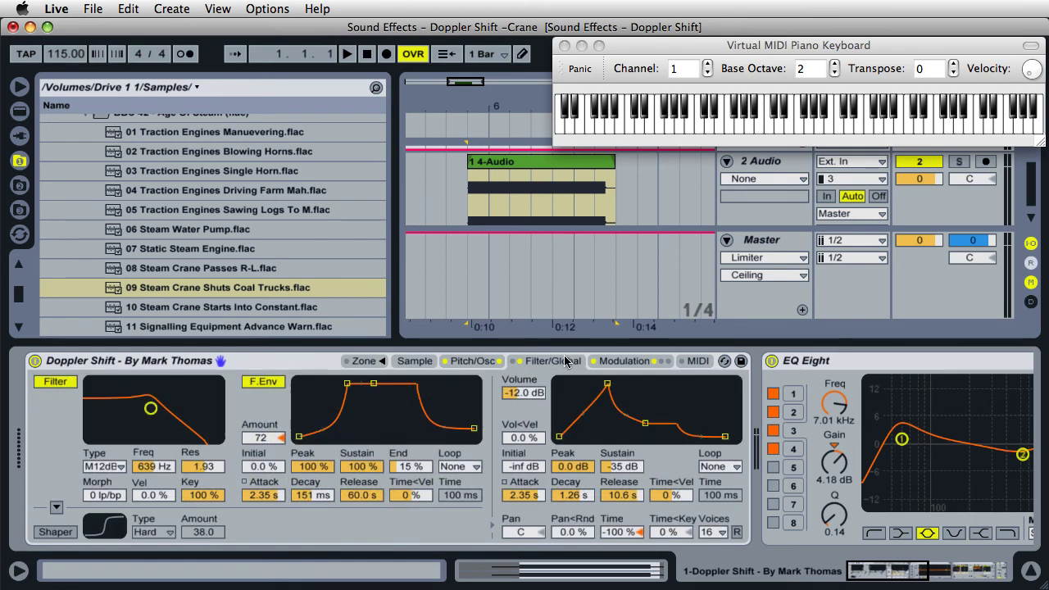
pyautogui.click(616, 533)
pyautogui.write('70')
pyautogui.press('Return')
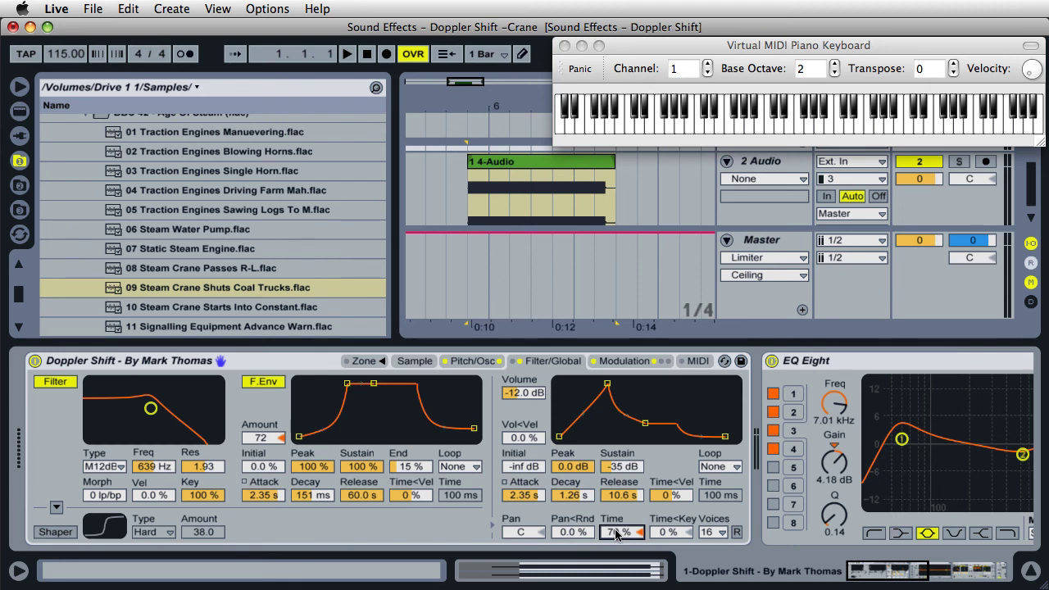
pyautogui.press('v')
pyautogui.press('Up')
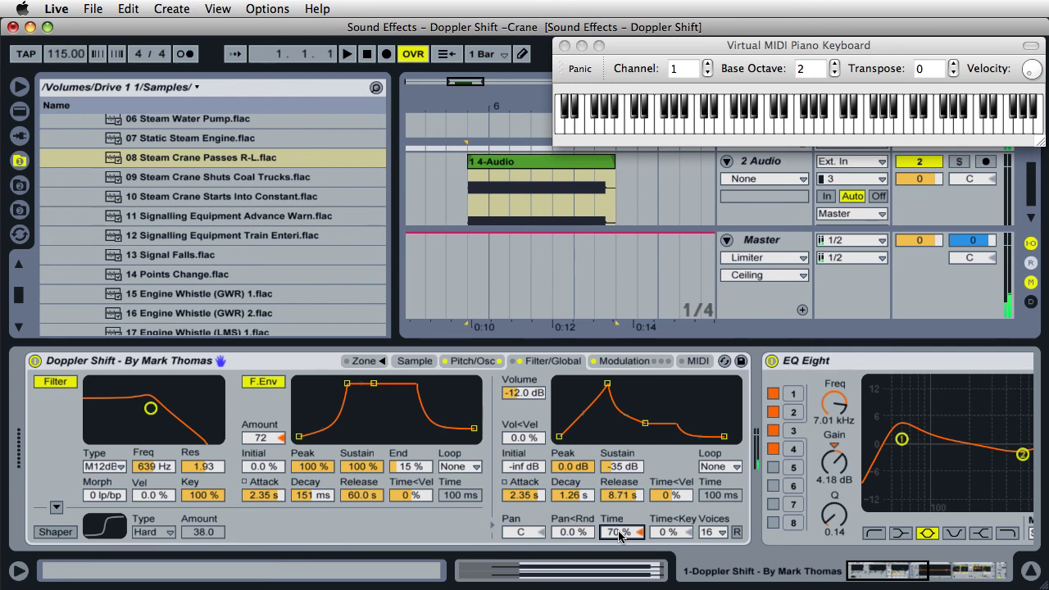